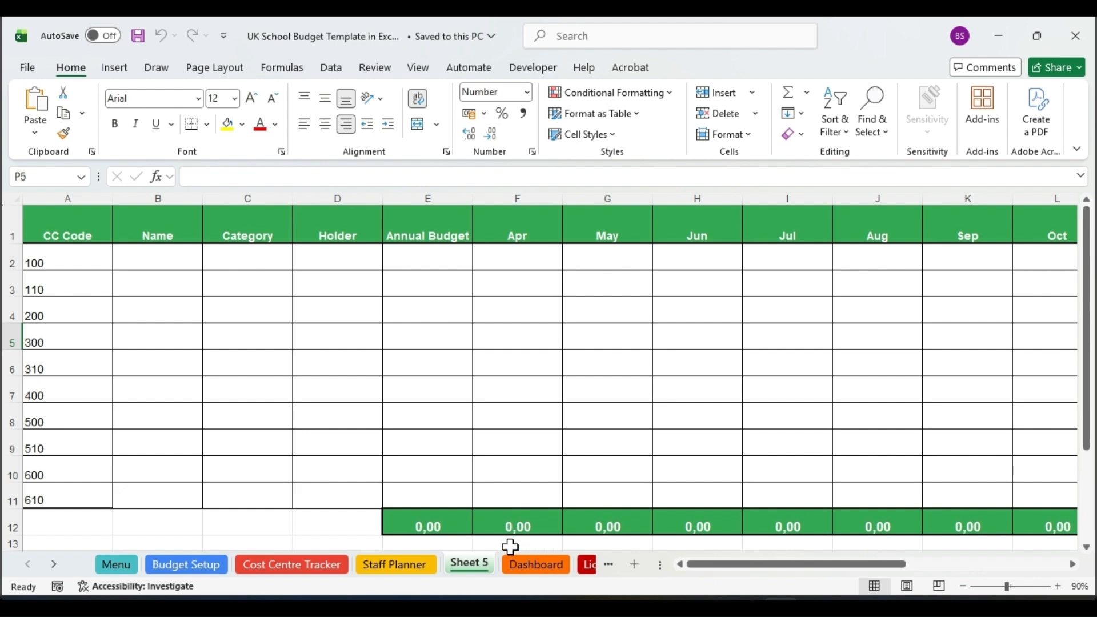
Rename the Sheet 5 worksheet as Monthly Monitoring.
right_click(465, 564)
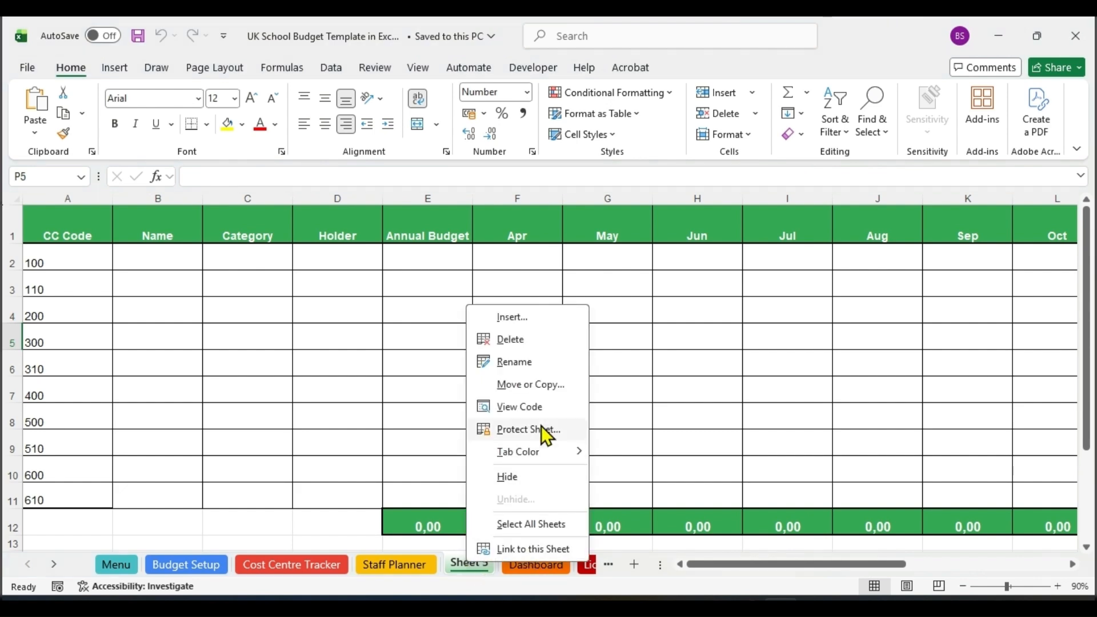
click(520, 365)
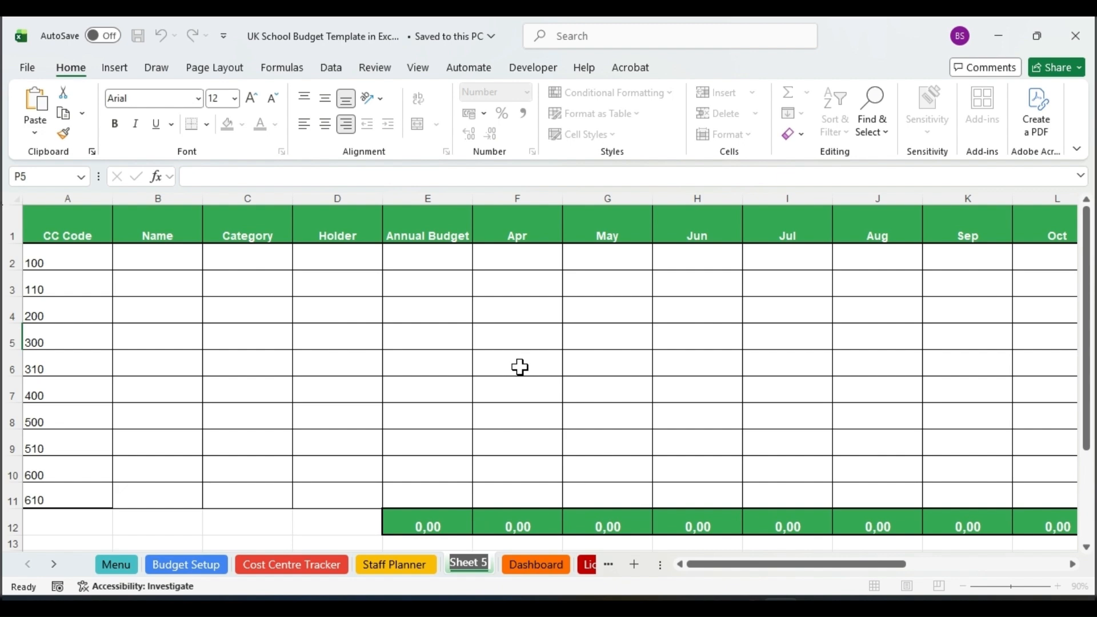
text(Month)
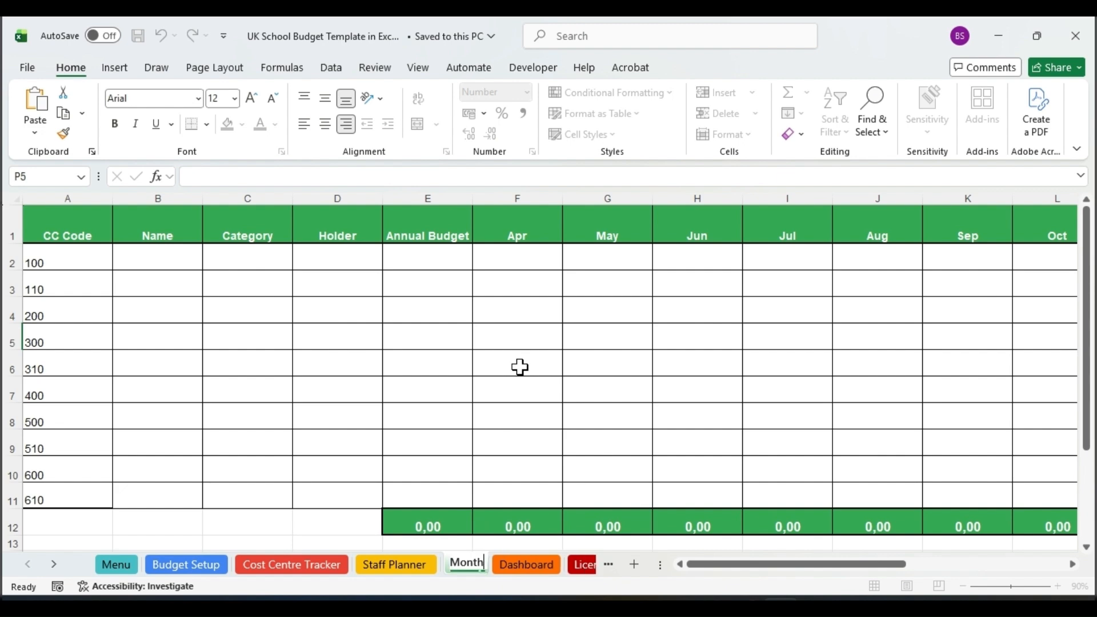
text(ly)
key(Return)
text(Mon)
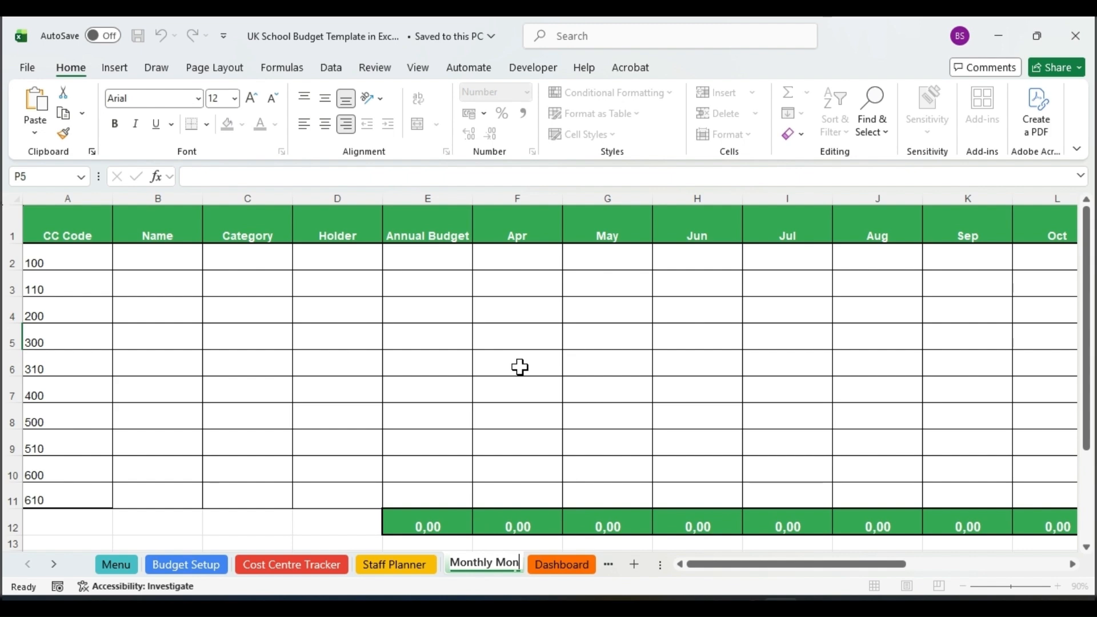
text(itoring)
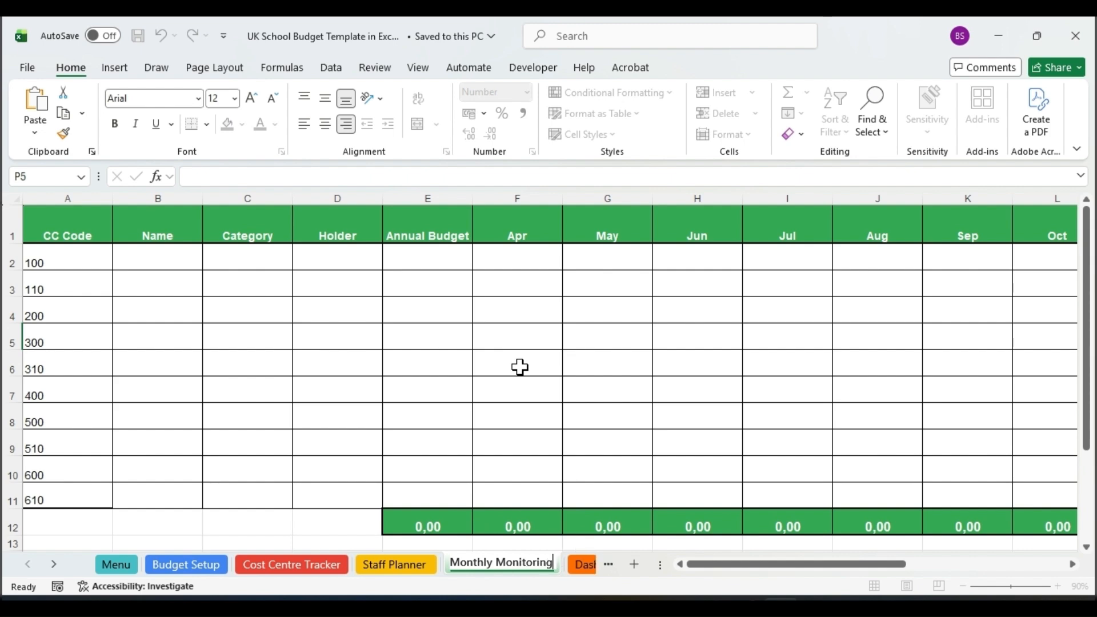
click(520, 367)
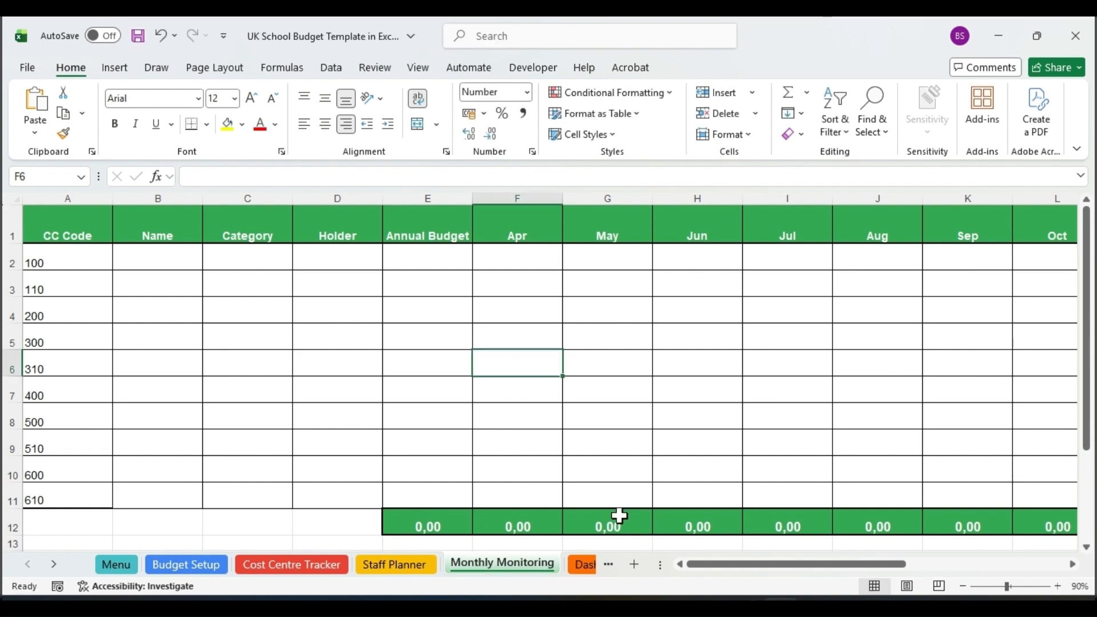
Review the YTD Variance column, the Apr to Mar columns on Budget Setup, and the Name to Annual Budget columns on Monthly Monitoring.
drag(784, 570, 946, 574)
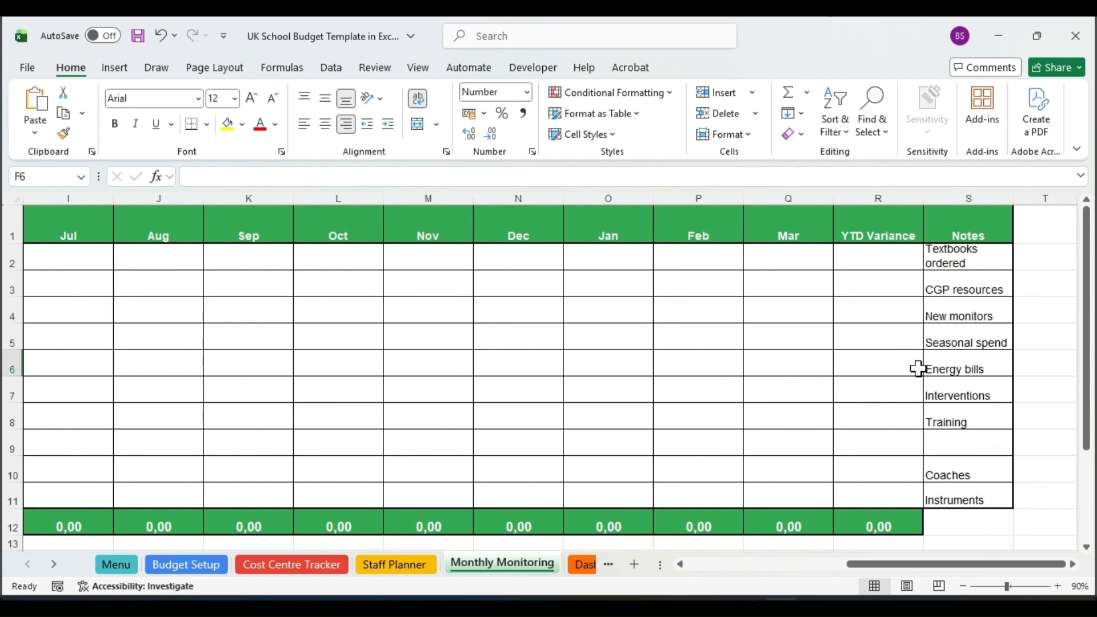
click(883, 193)
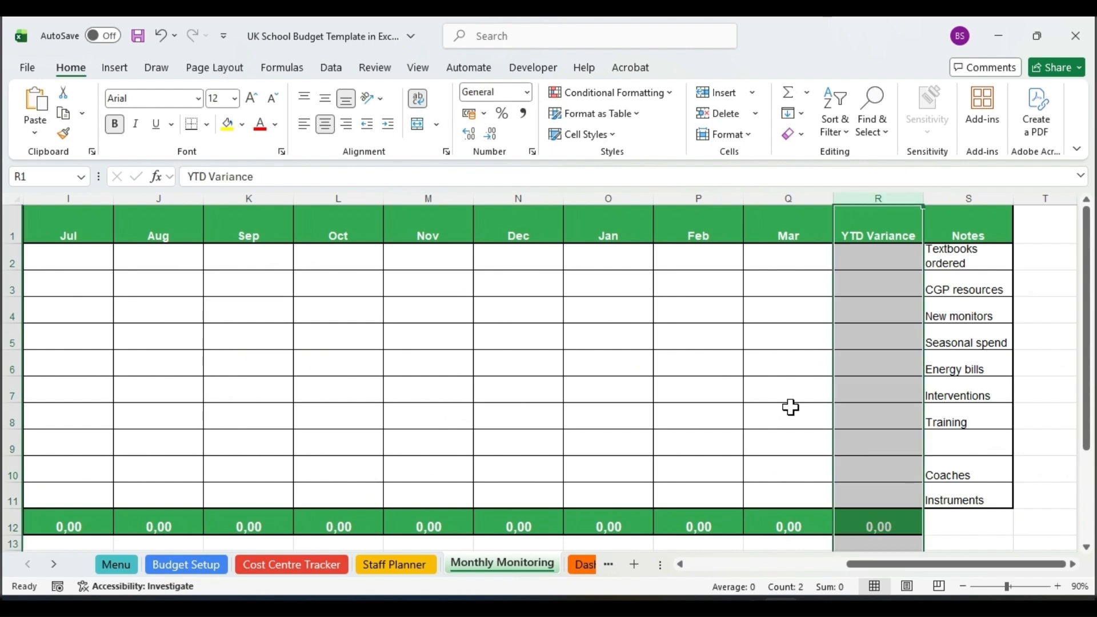
click(187, 565)
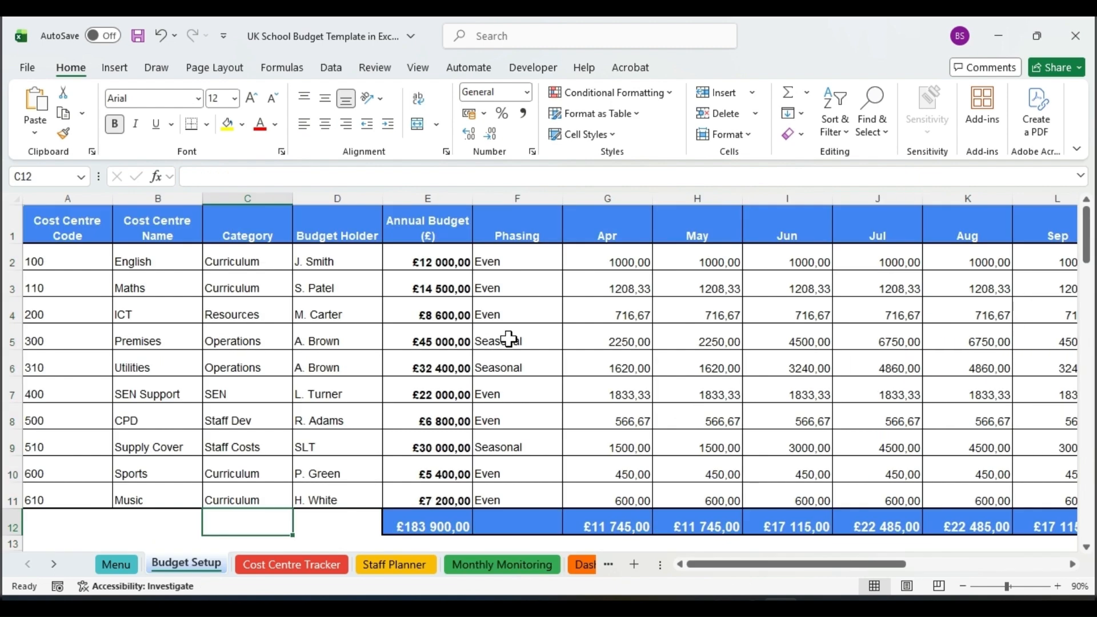
drag(611, 189, 1026, 366)
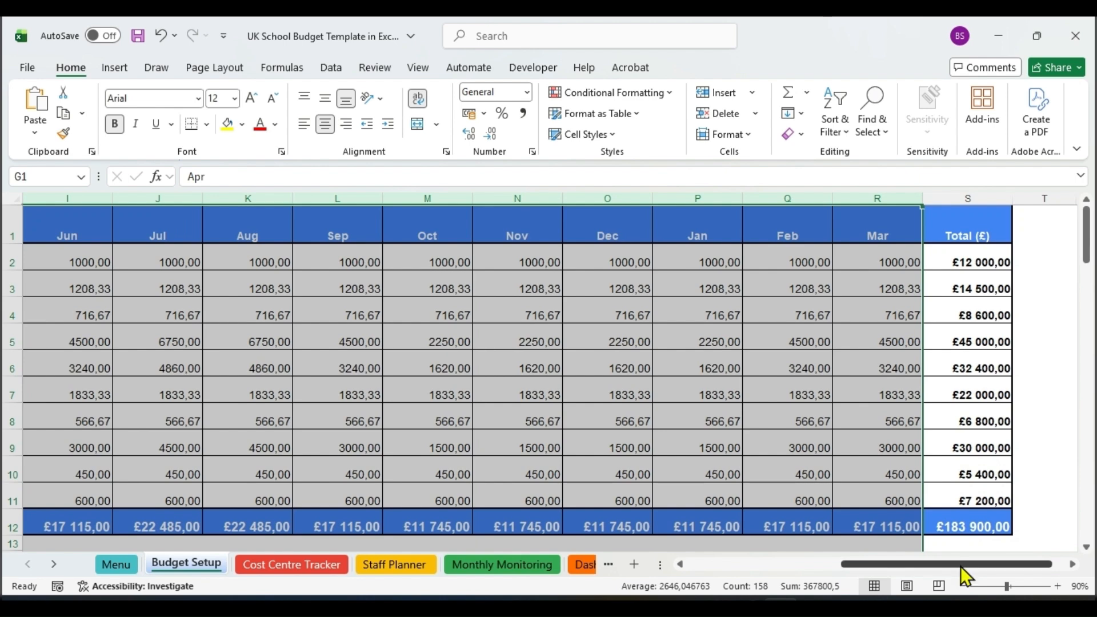
drag(961, 567, 879, 567)
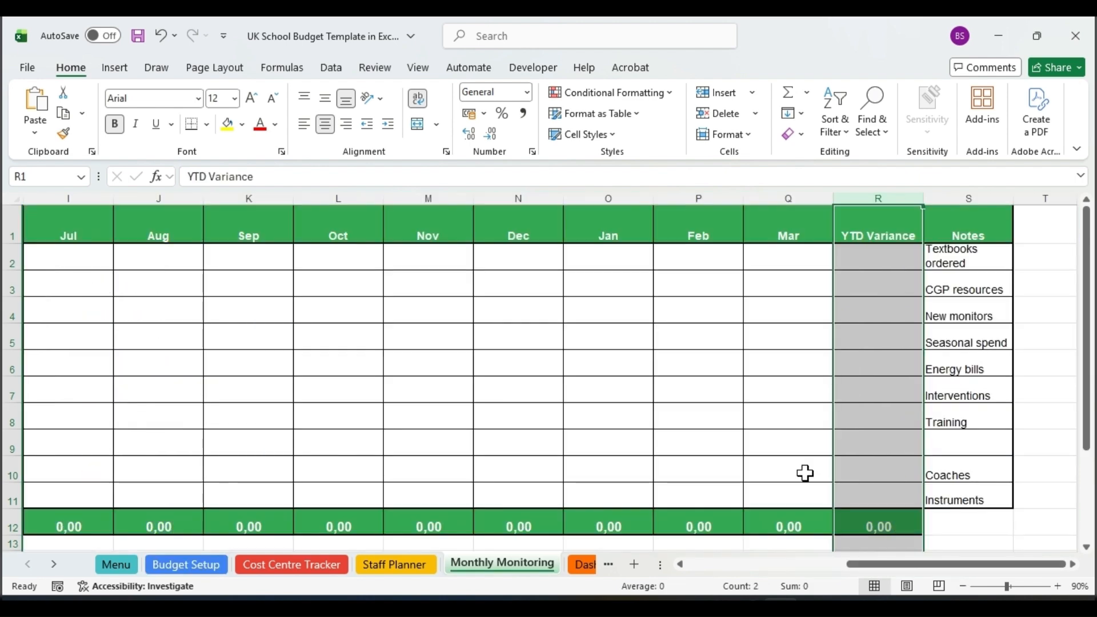
drag(931, 565, 755, 574)
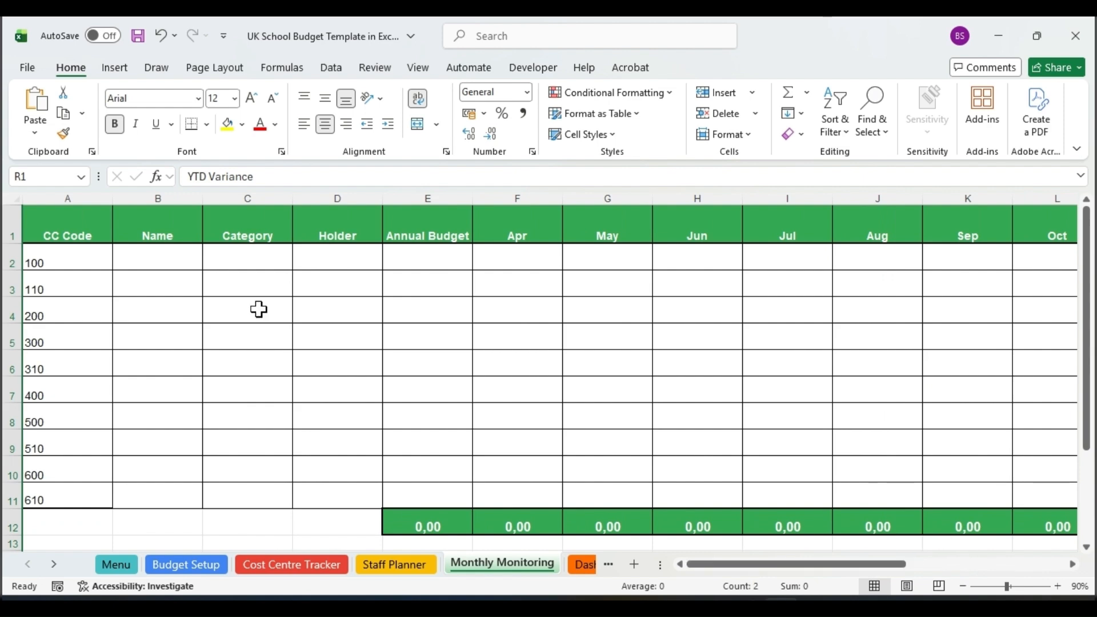
click(162, 198)
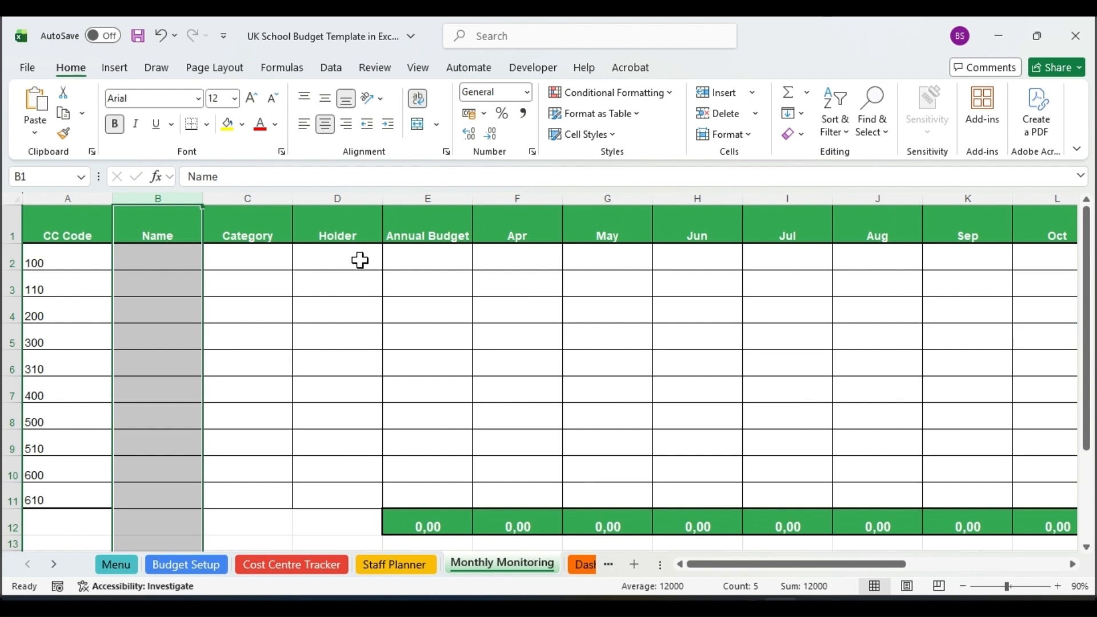
click(262, 193)
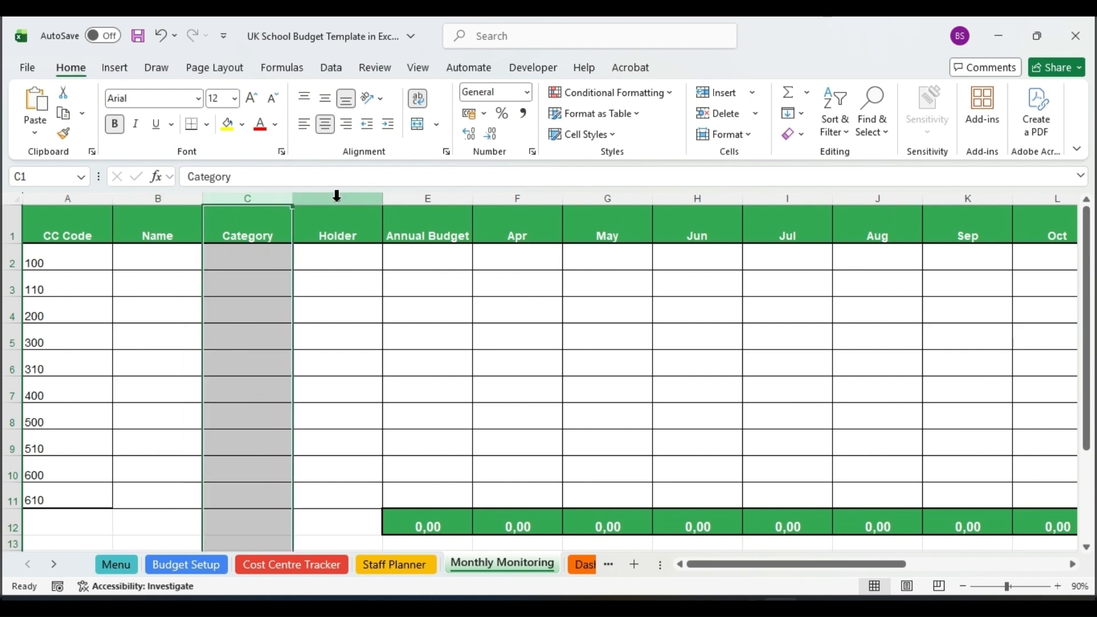
click(336, 196)
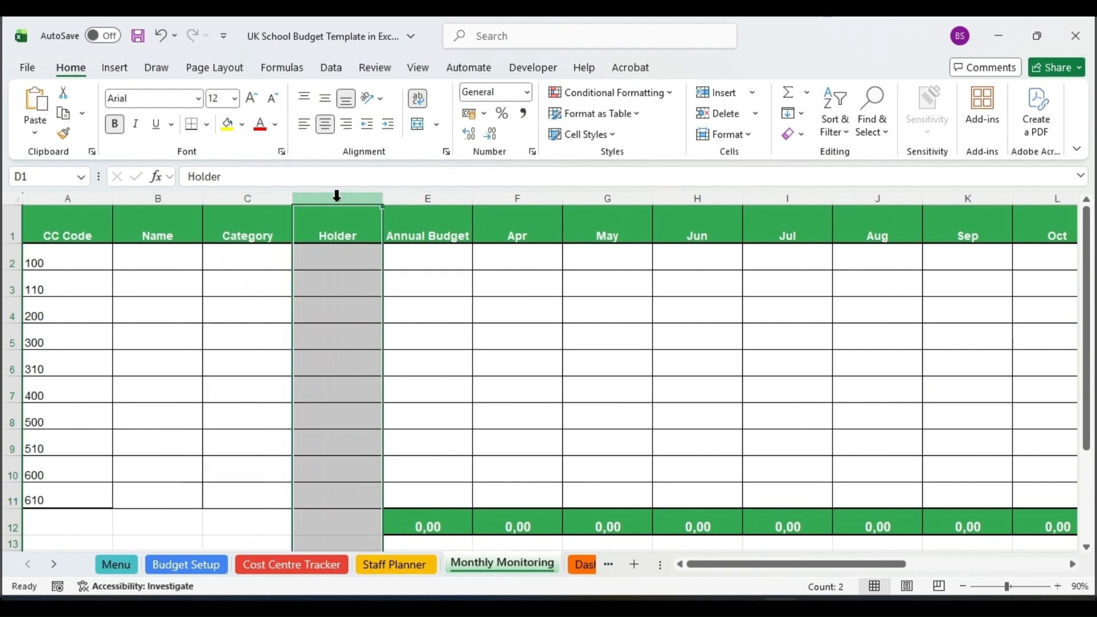
click(429, 194)
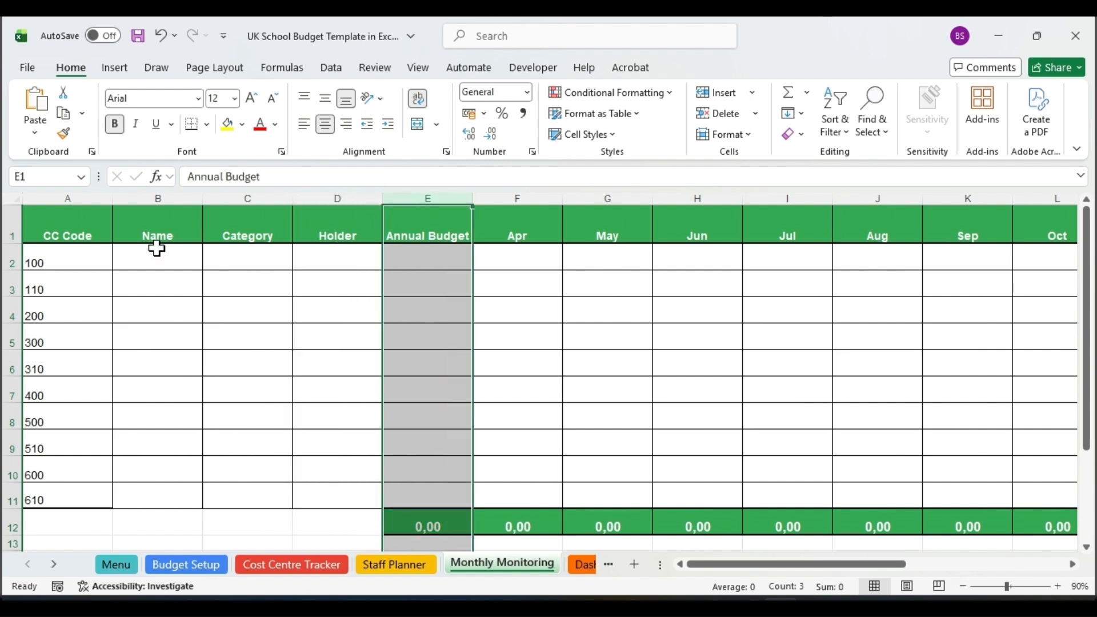
Enter =XLOOKUP($A2;'Budget Setup'!$A:$A;'Budget Setup'!B:B) in cell B2 of Monthly Monitoring.
click(156, 252)
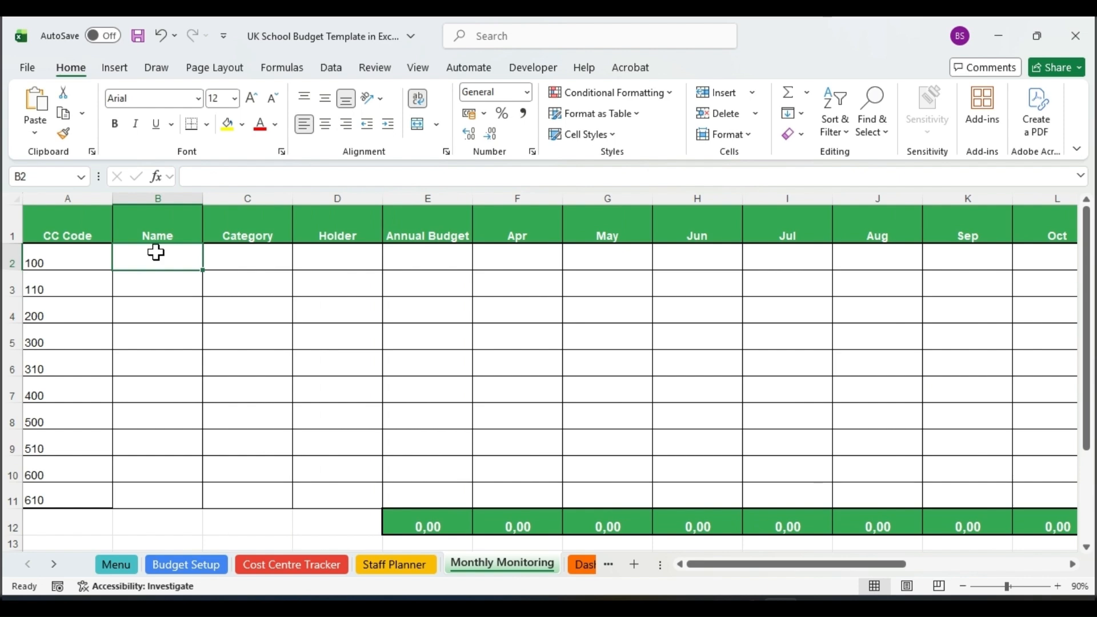
click(564, 175)
text(=XLOOKUP($A2;'Budget Setup'!$A:$A;'Budget Setup'!B:B))
drag(565, 171, 177, 175)
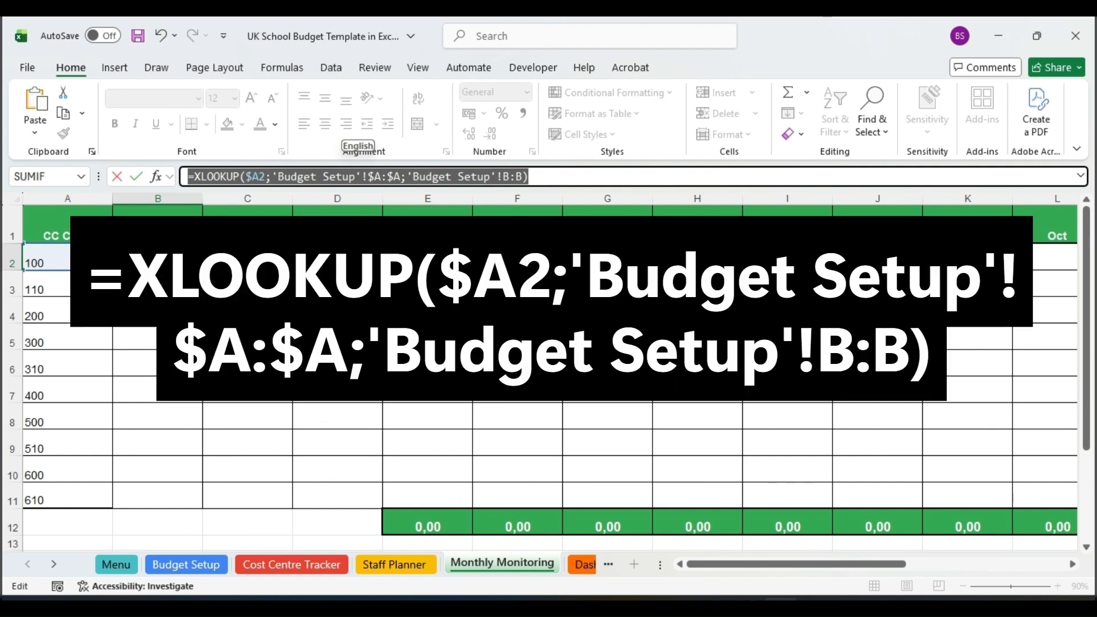
key(Return)
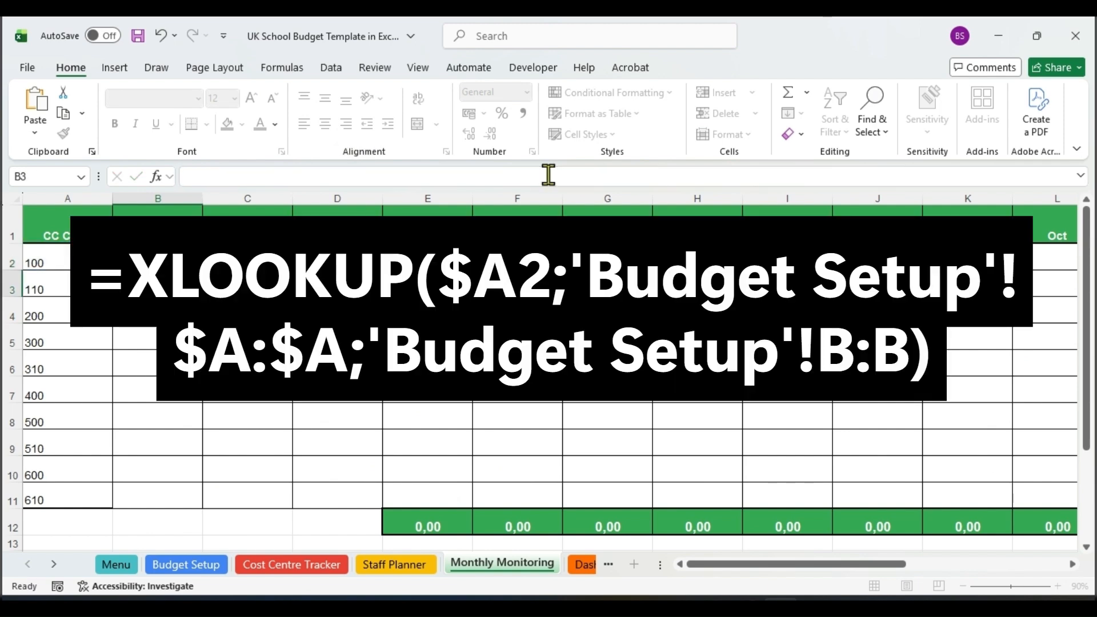
click(158, 257)
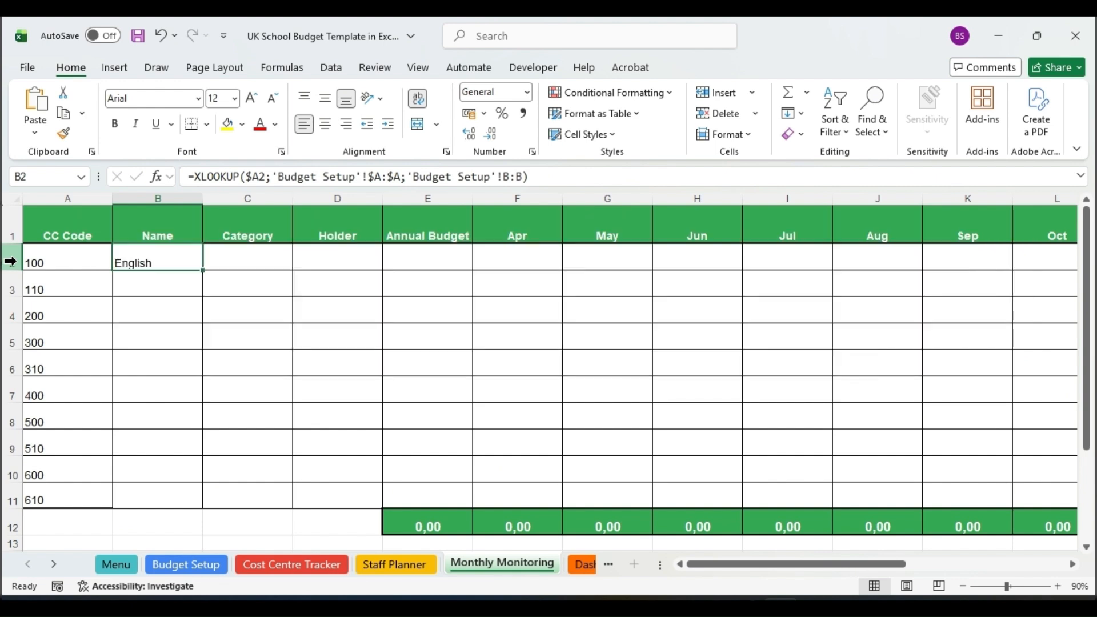
Compare the code and name in row 2 of Monthly Monitoring with row 2 of Budget Setup.
click(12, 258)
drag(70, 256, 154, 260)
key(ctrl+c)
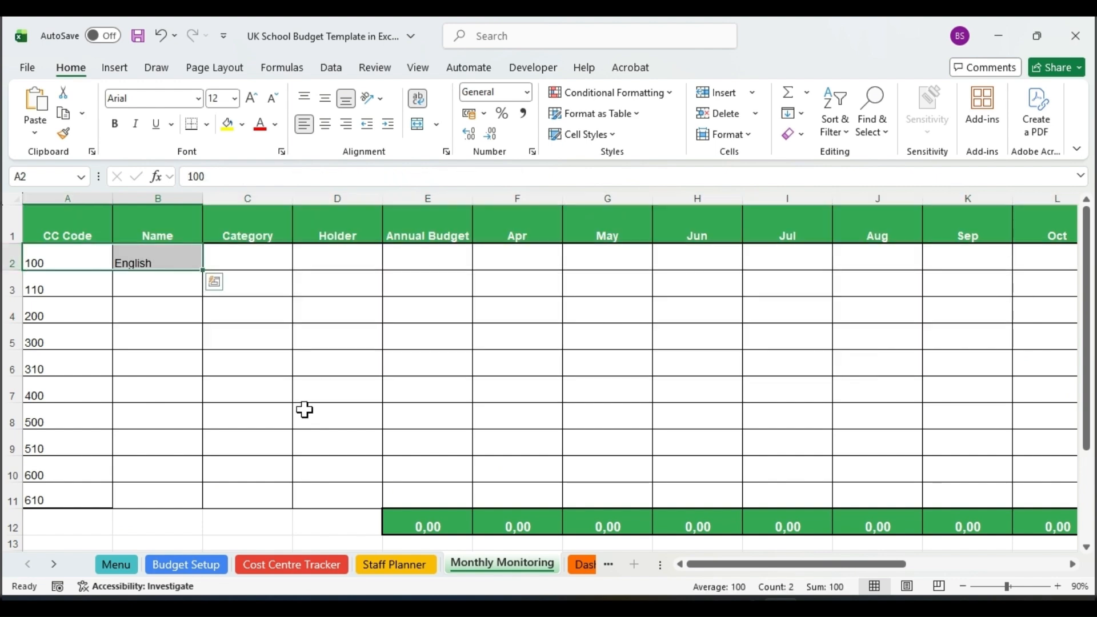
click(205, 569)
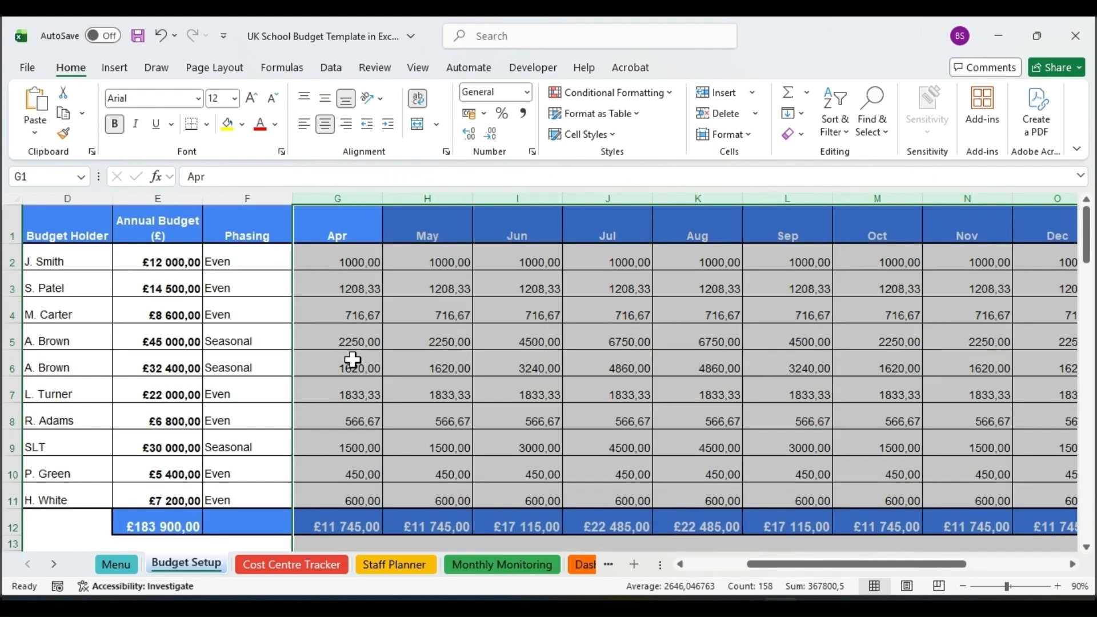
click(53, 264)
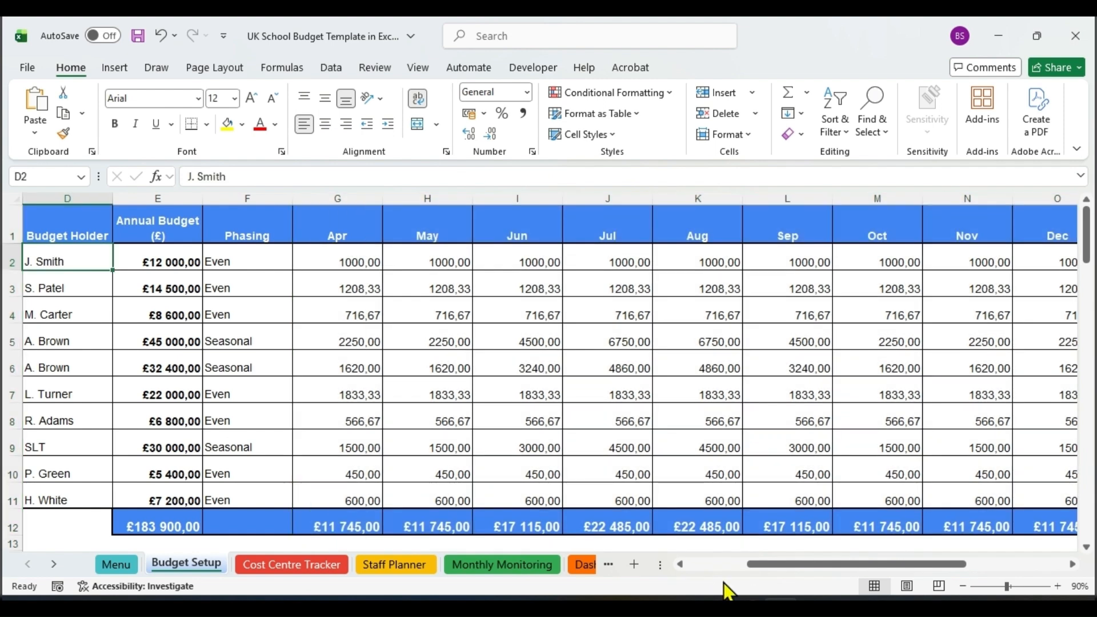
drag(769, 564, 707, 566)
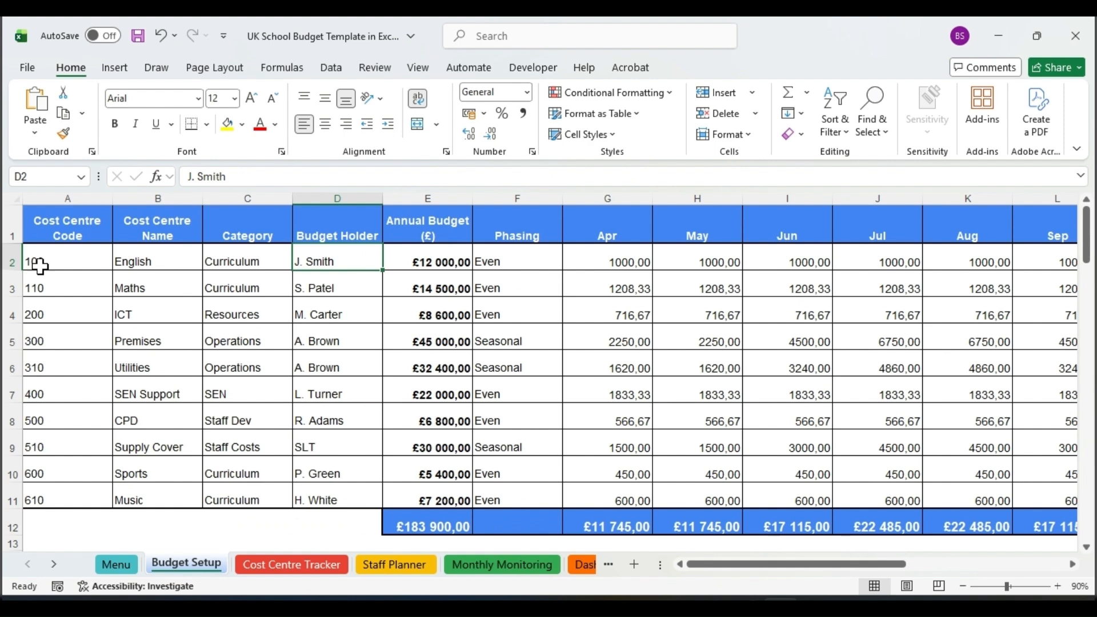
click(39, 266)
key(ctrl+v)
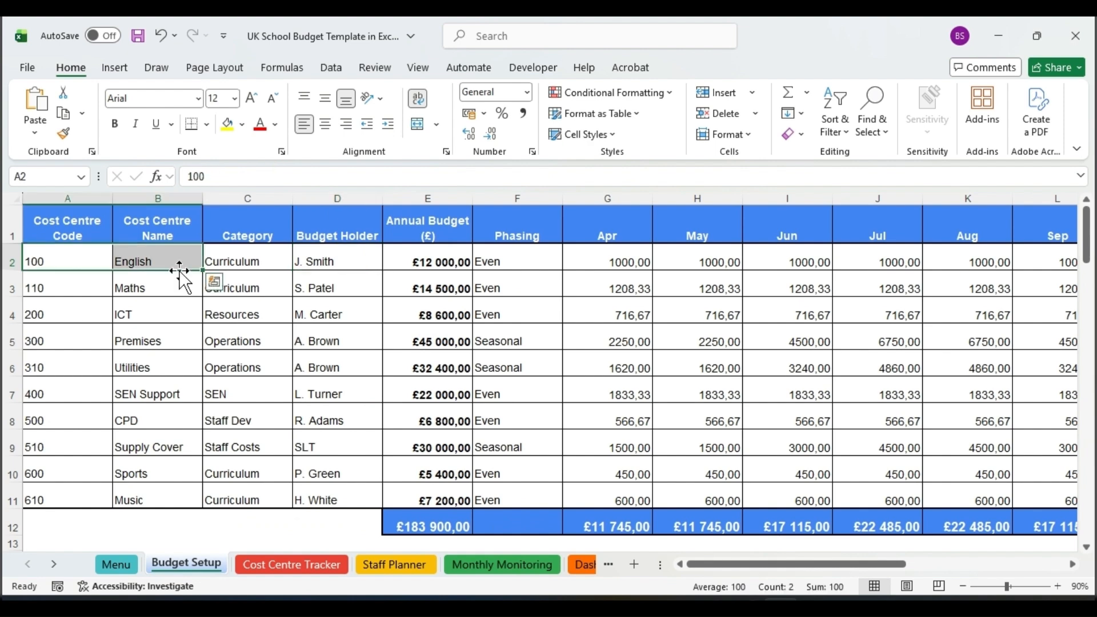
Copy the lookup formula from B2 of Monthly Monitoring into the whole range B2:E11.
click(489, 564)
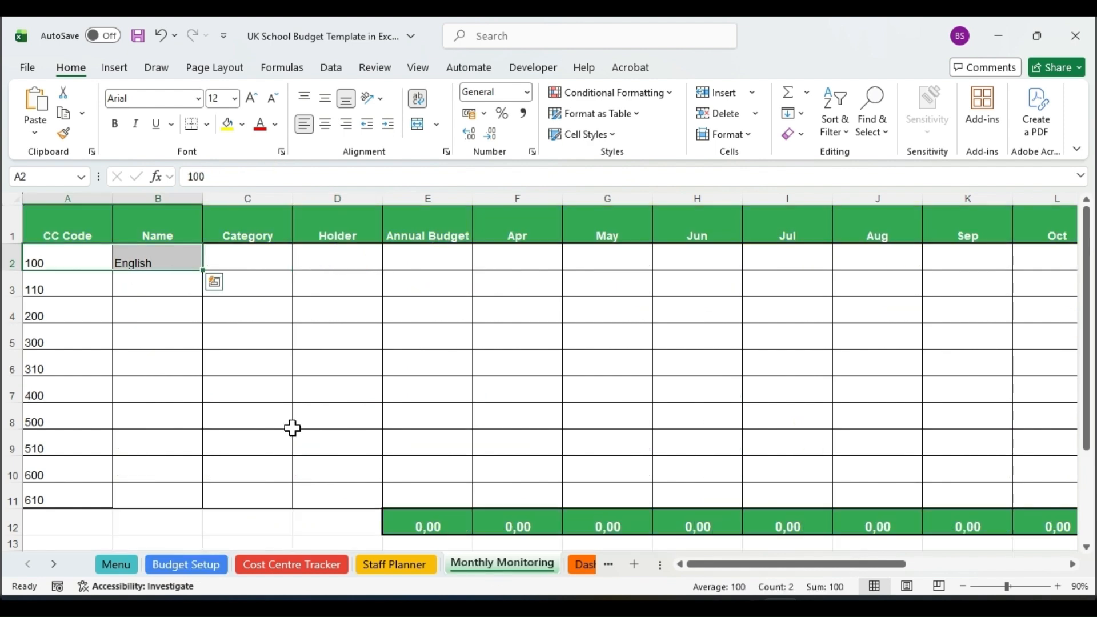
click(158, 254)
key(ctrl+c)
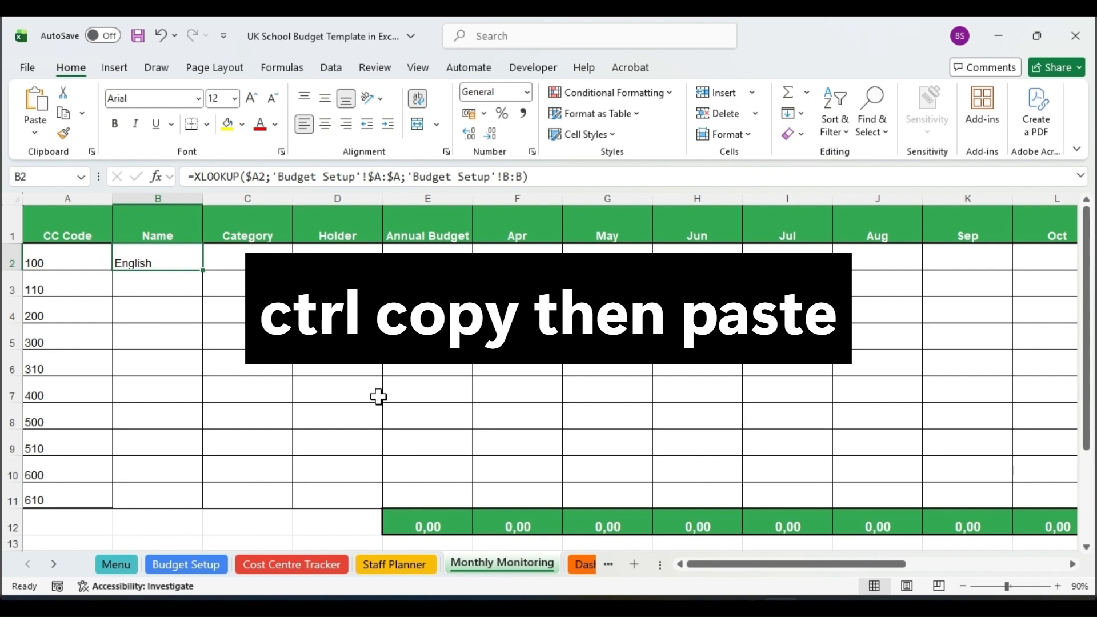
key(ctrl+c)
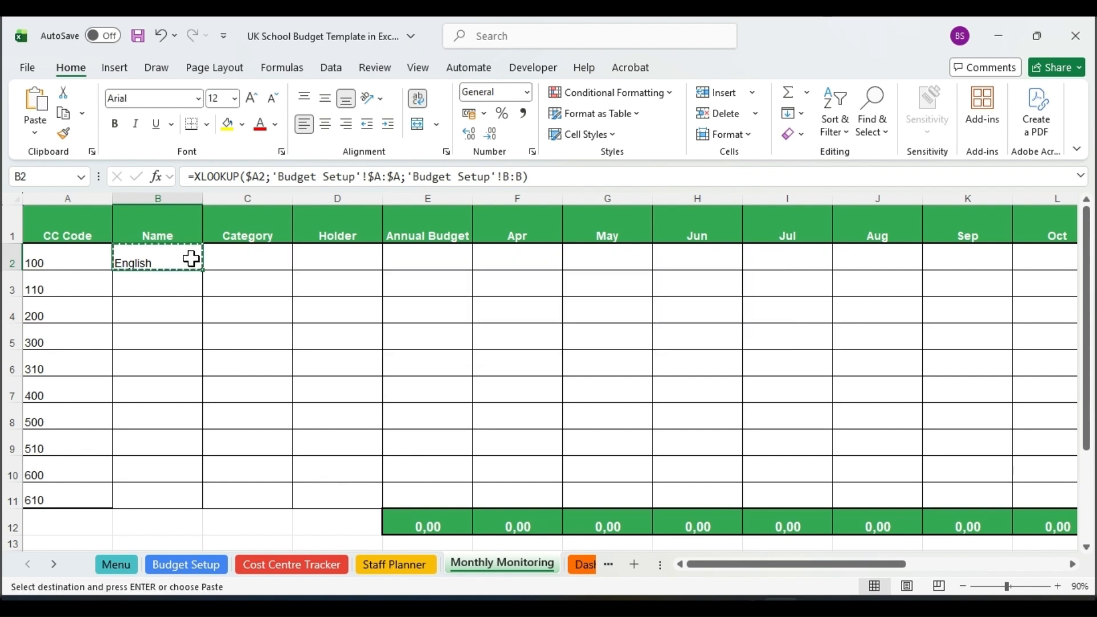
drag(191, 259, 423, 496)
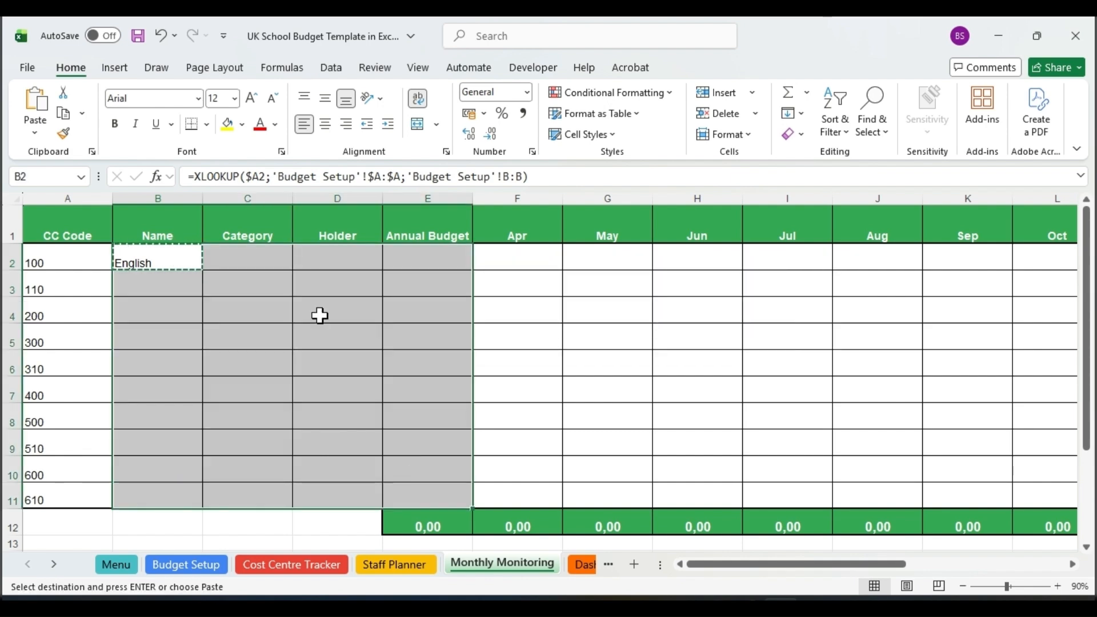
right_click(320, 315)
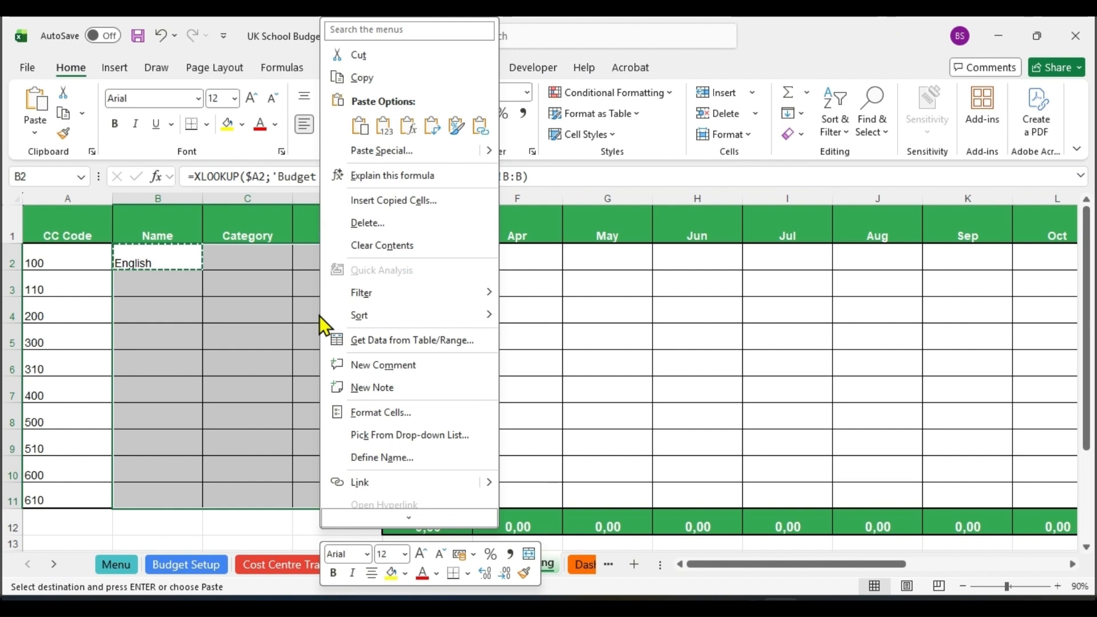
click(361, 126)
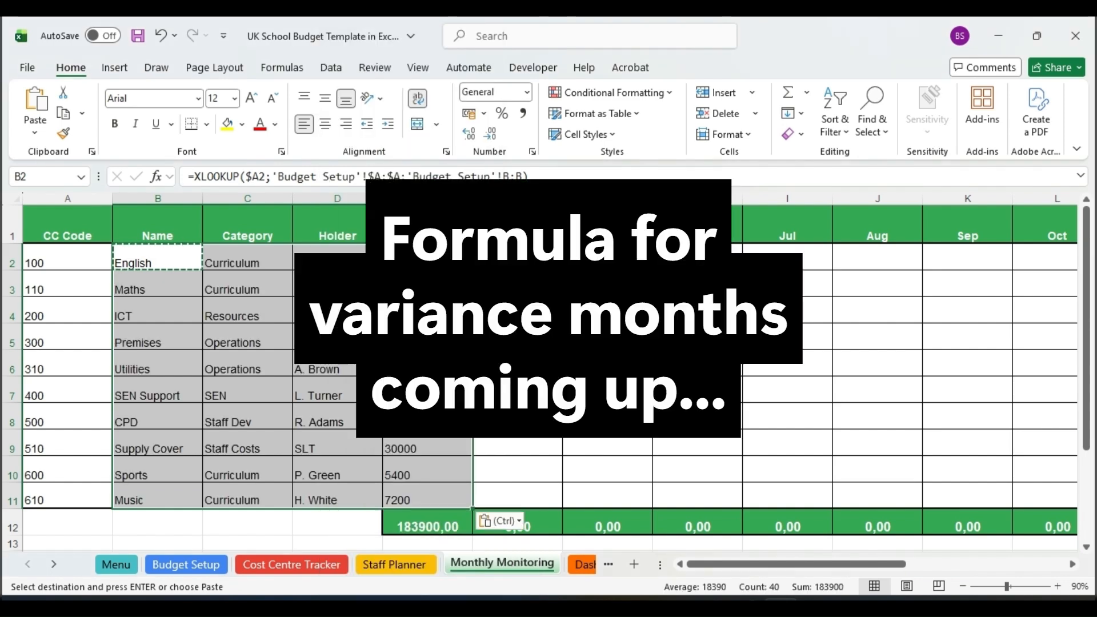
click(424, 259)
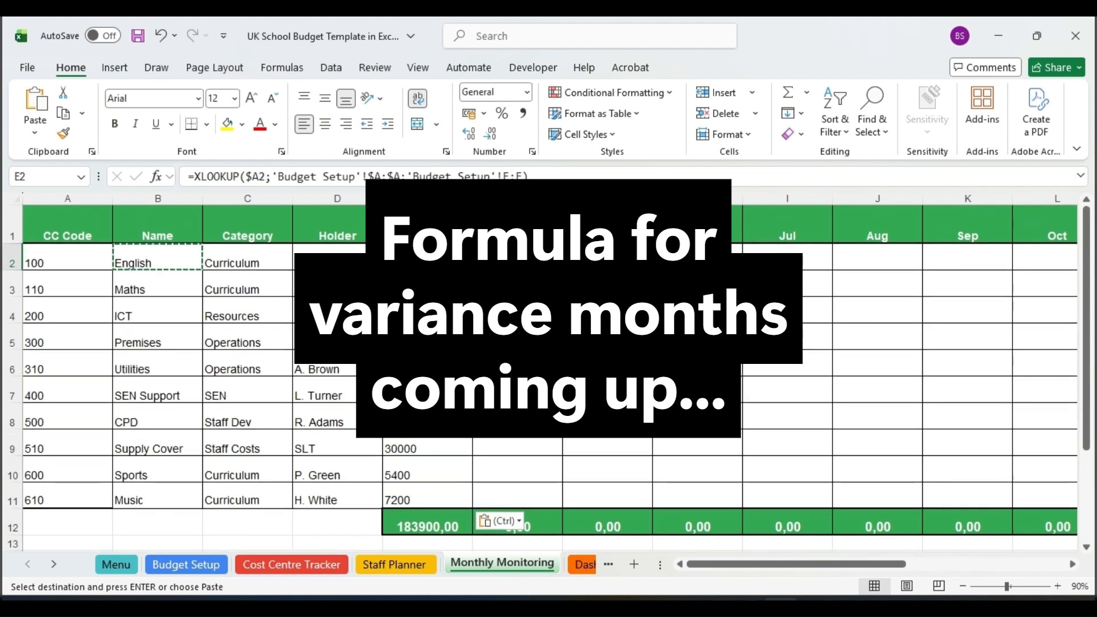
Enter =XLOOKUP($A2;'Cost Centre Tracker'!$A:$A;INDEX('Cost Centre Tracker'!$H:$AO;0;1+3*(COLUMN()-COLUMN($F$1)))) in cell F2 of Monthly Monitoring.
click(512, 259)
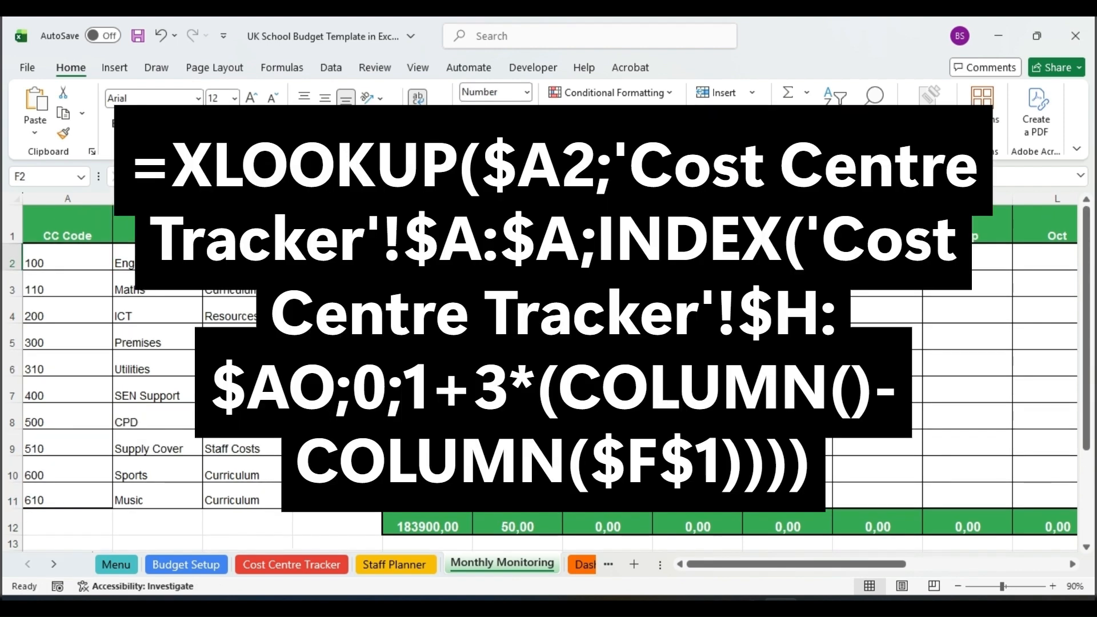
click(517, 259)
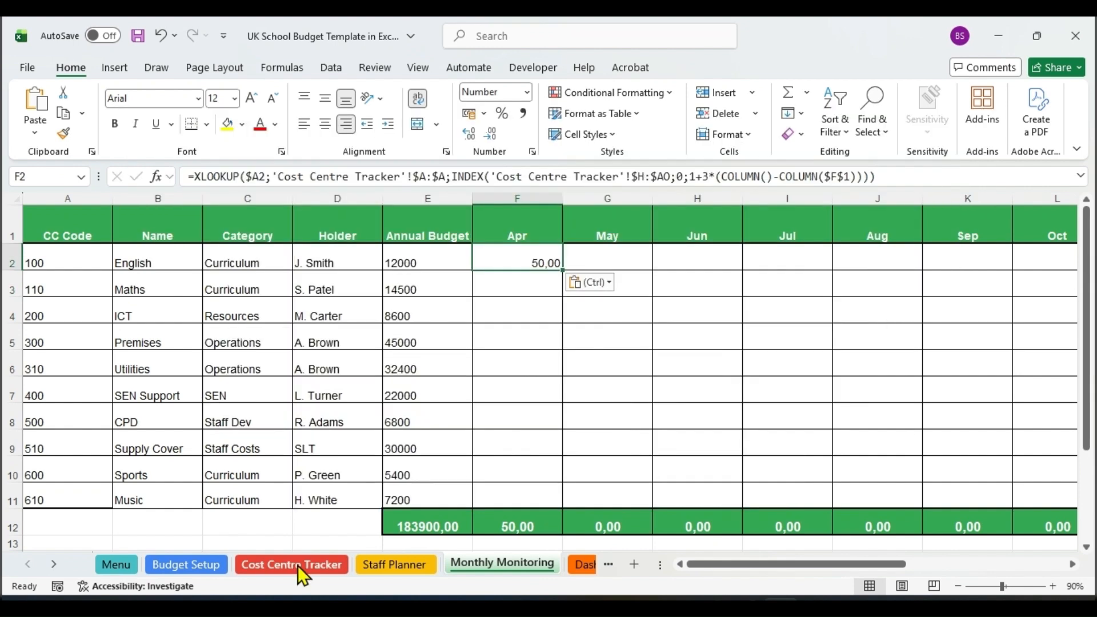
Check the Apr Variance column on the Cost Centre Tracker sheet that feeds the April figures.
click(297, 566)
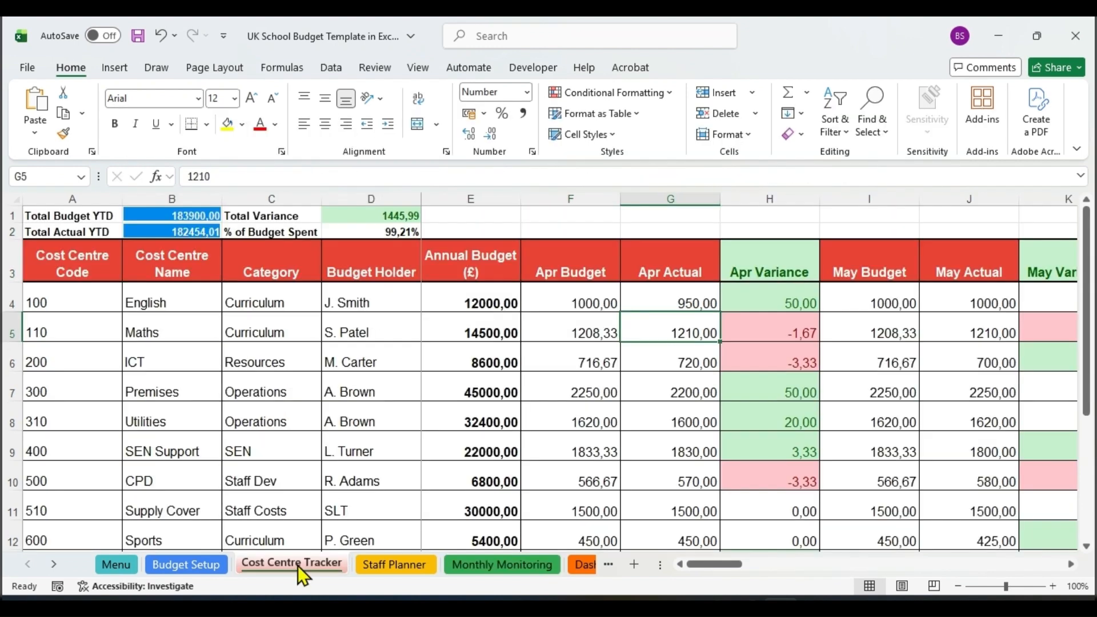
click(847, 302)
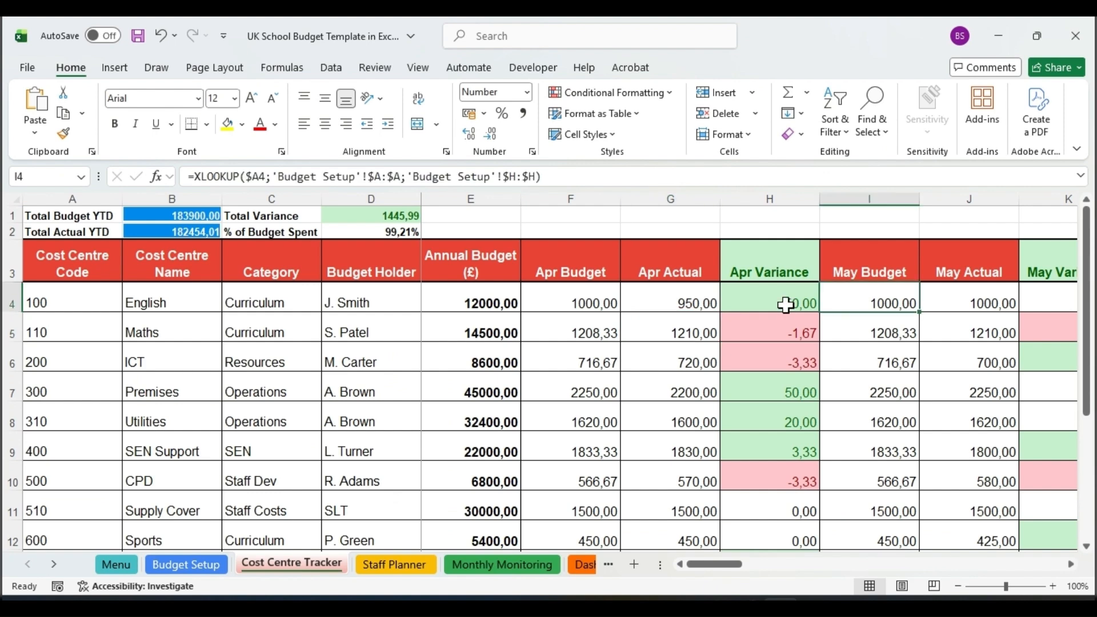
click(786, 305)
click(777, 197)
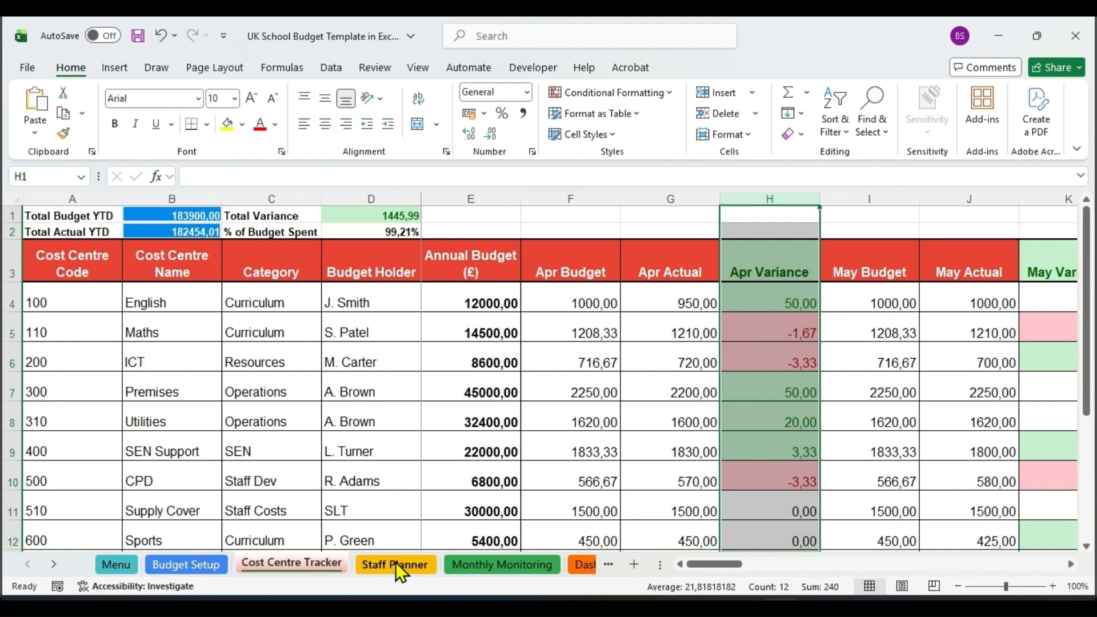
Copy the variance lookup formula from F2 of Monthly Monitoring down through F11.
click(485, 565)
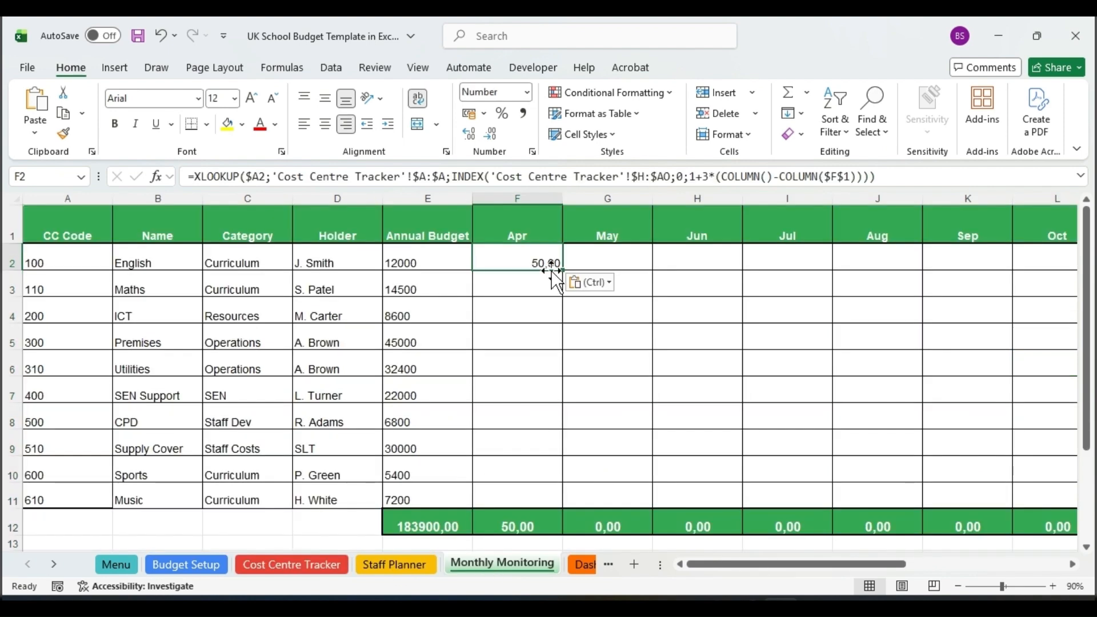
drag(563, 270, 561, 512)
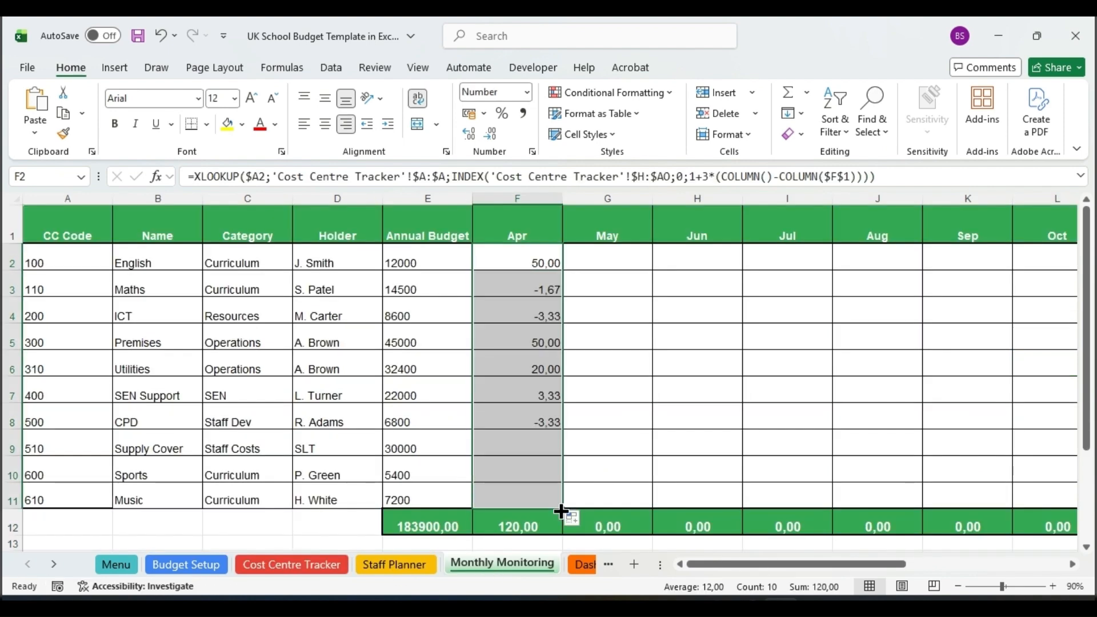
click(549, 500)
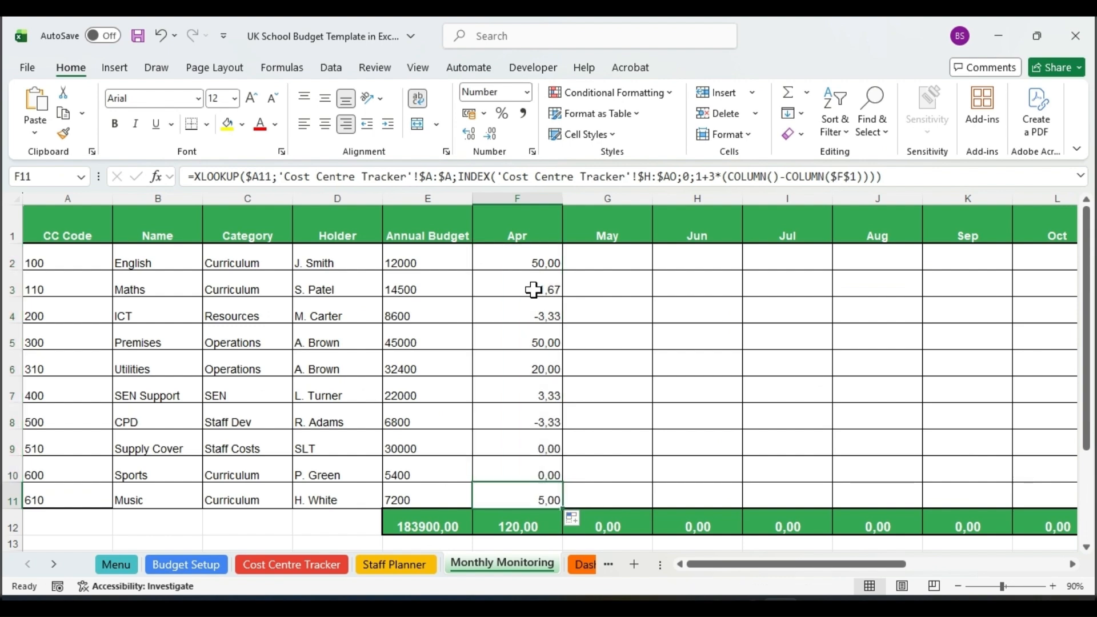
Compare the Maths April variance in F3 of Monthly Monitoring with the Maths Apr Variance on Cost Centre Tracker.
click(533, 290)
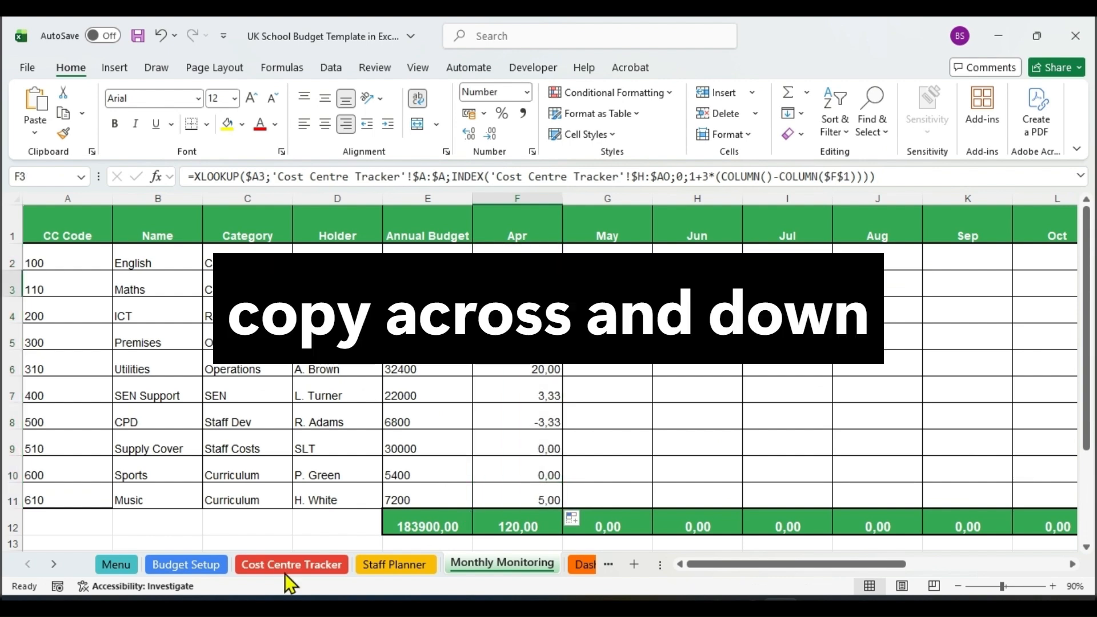
click(292, 565)
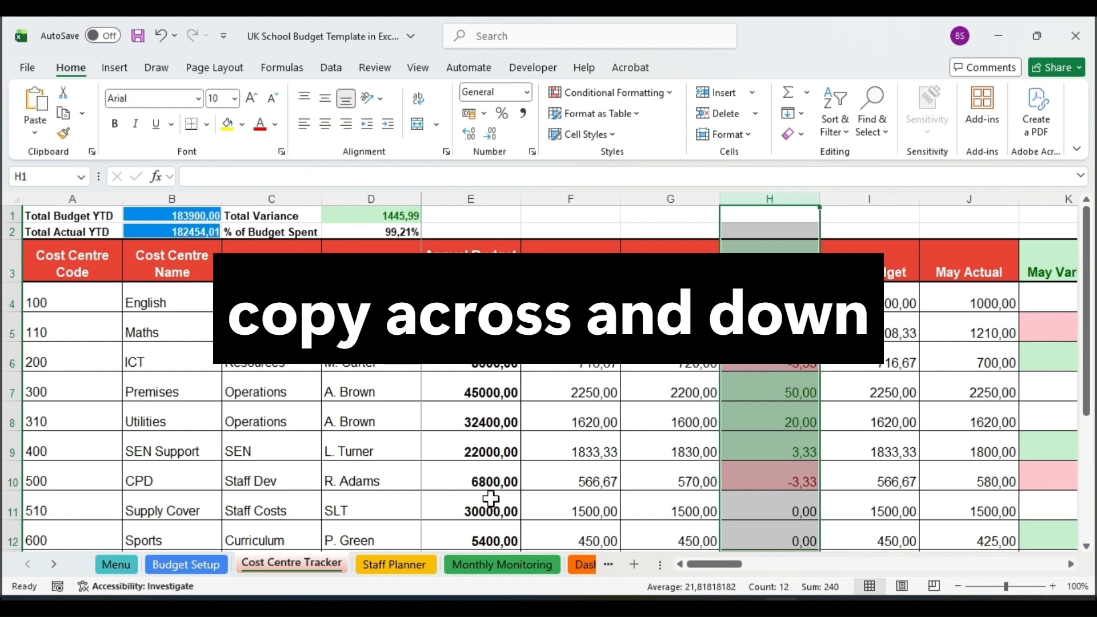
click(769, 332)
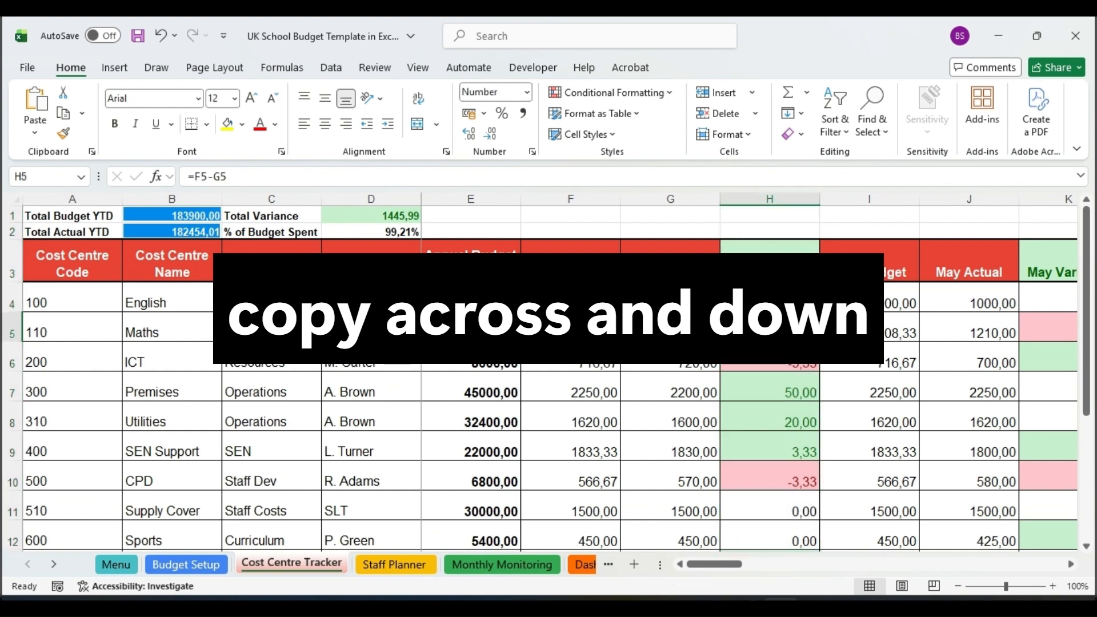
Copy the variance lookup formula from F2 of Monthly Monitoring across to the Mar column and down to row 11, filling F2:Q11.
click(506, 566)
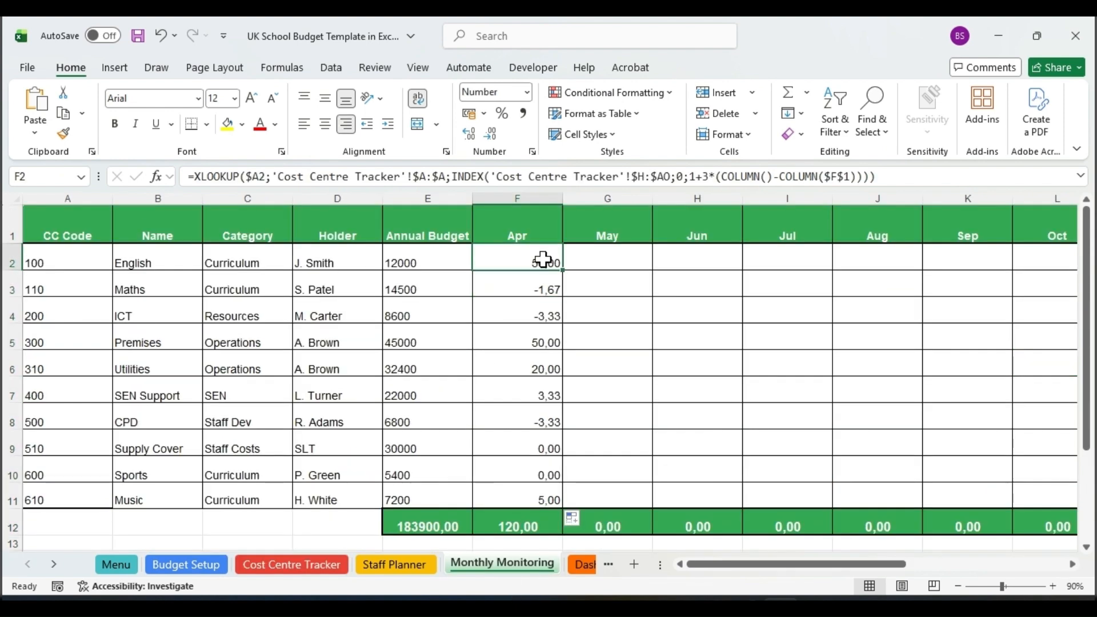
drag(563, 269, 885, 308)
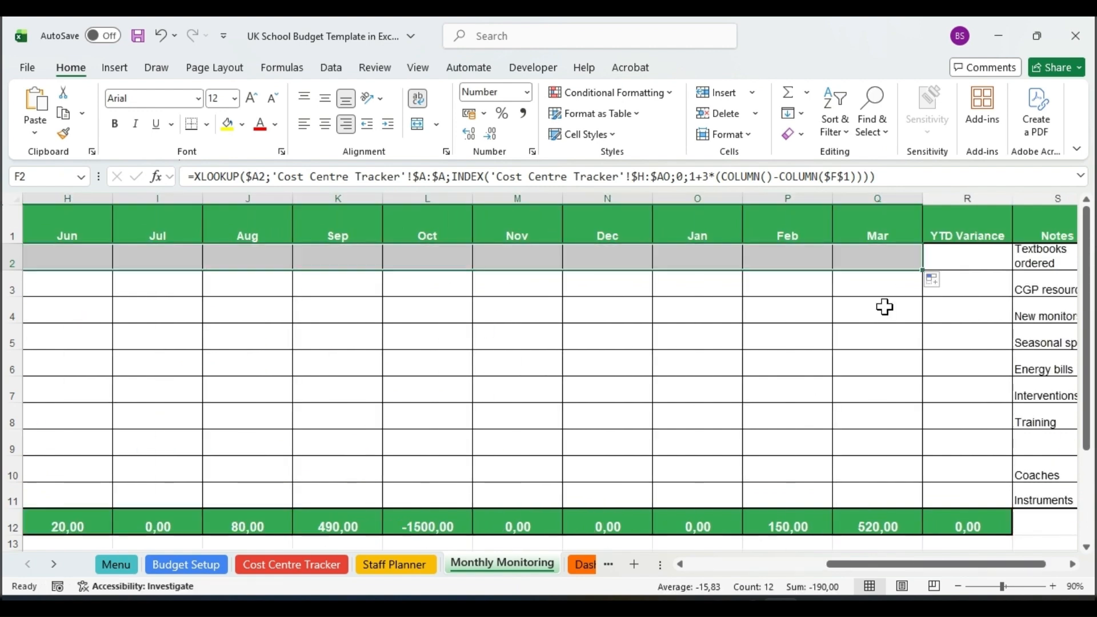
click(864, 258)
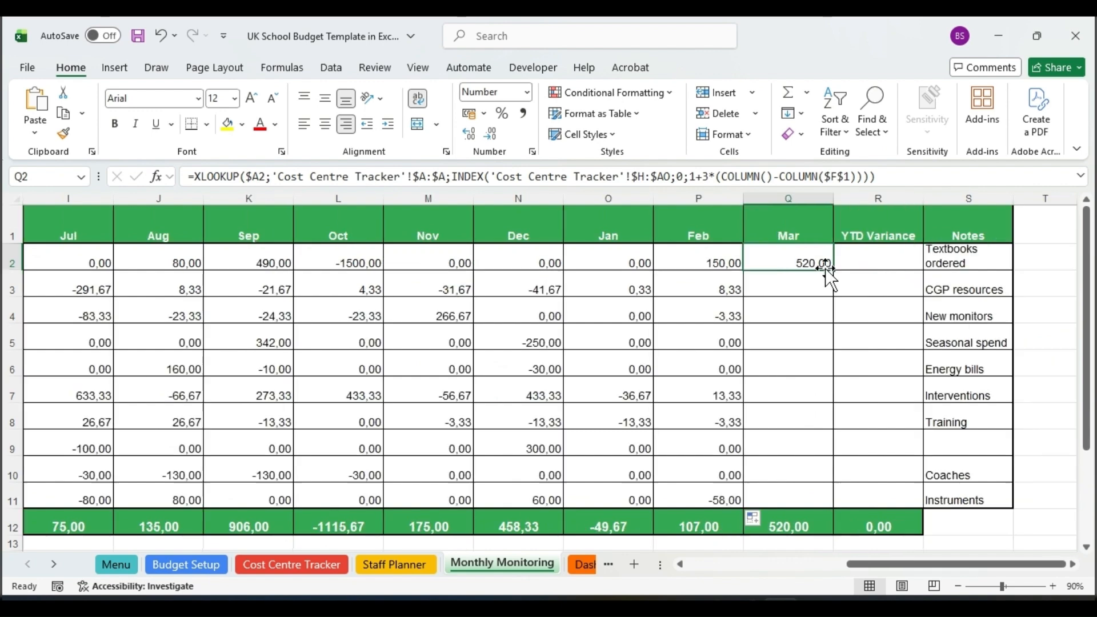
drag(837, 275, 828, 510)
click(872, 266)
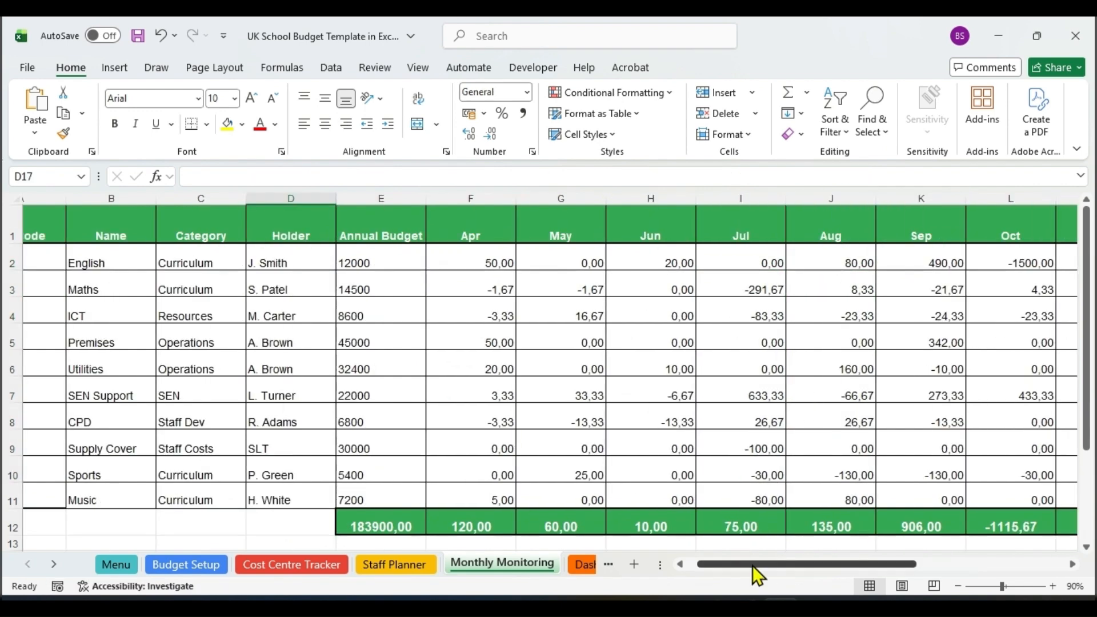
Review the filled range E2:Q11 and the YTD Variance column R on Monthly Monitoring.
drag(393, 263, 971, 495)
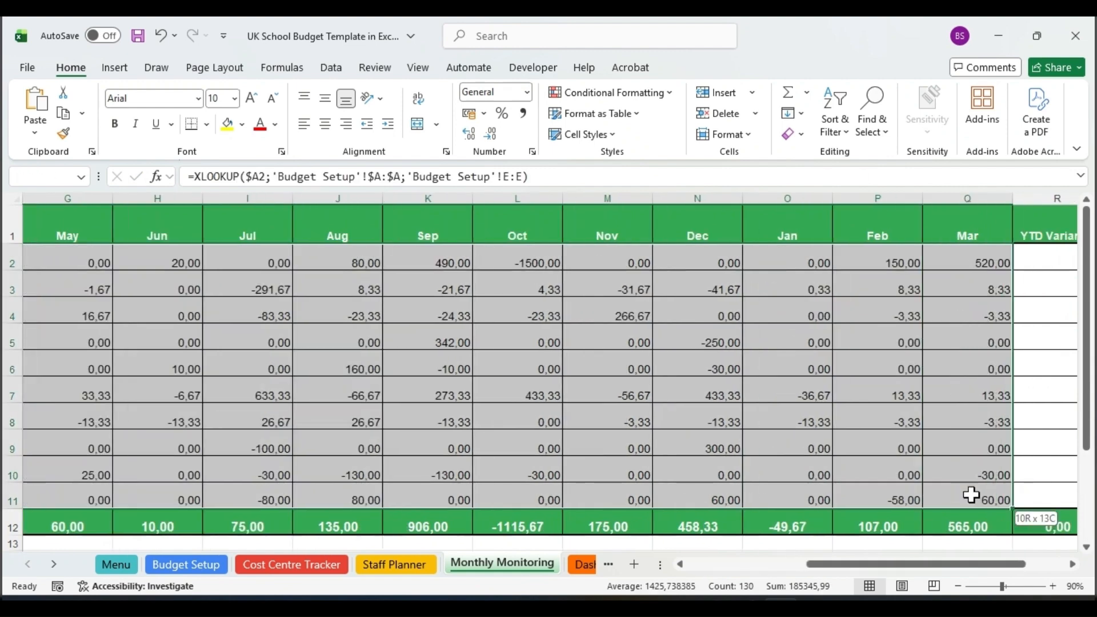
drag(895, 562, 936, 564)
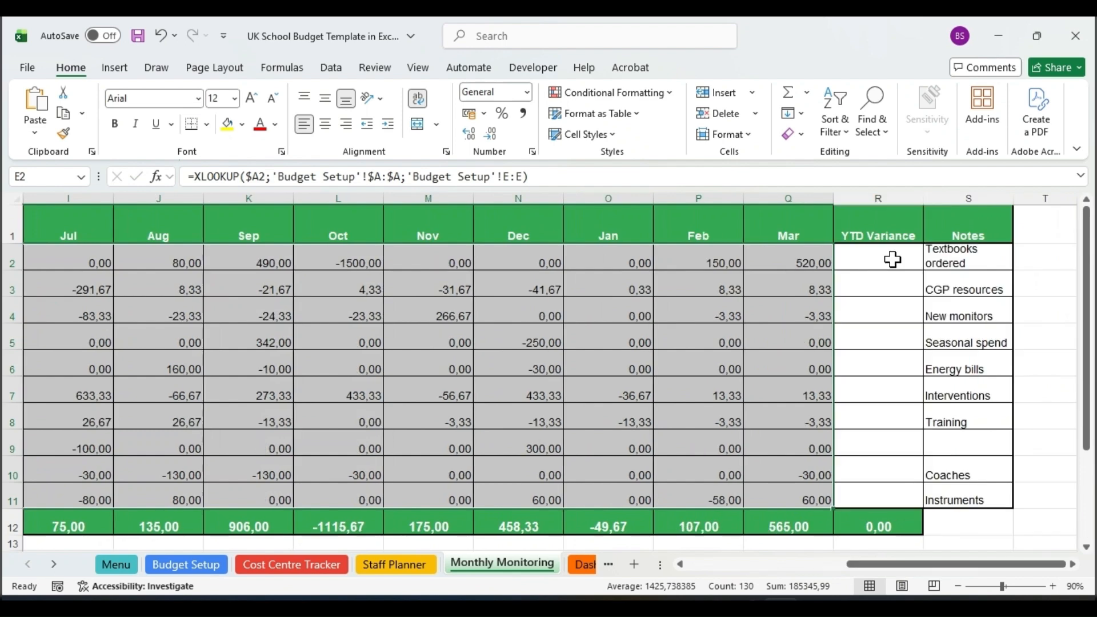
click(893, 259)
click(878, 198)
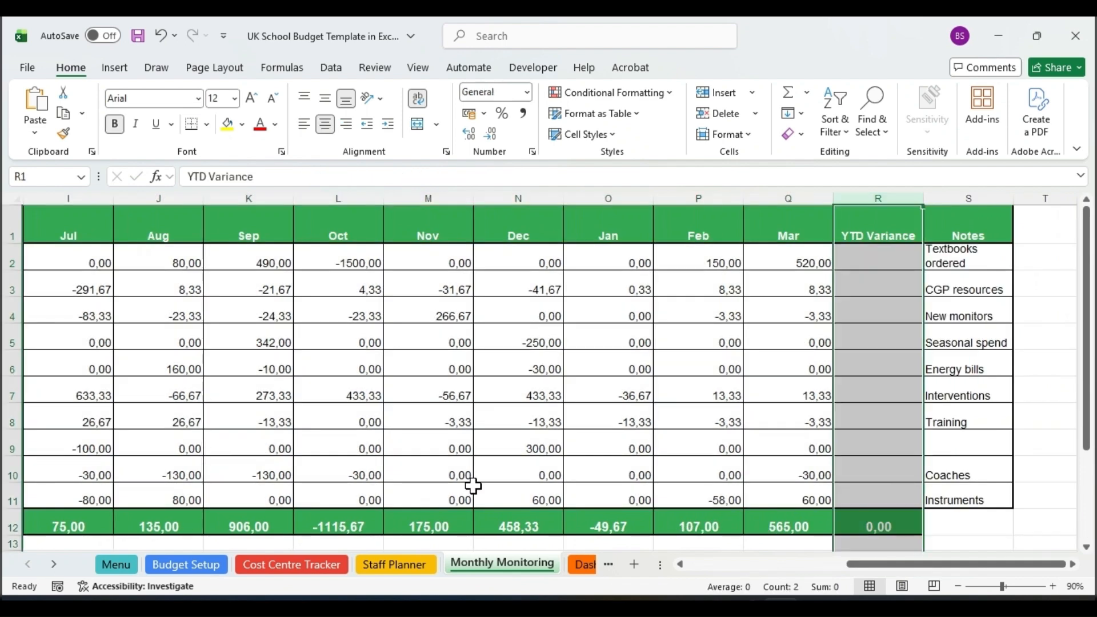
Check the YTD Variance column AR and its total in AR14 on the Cost Centre Tracker sheet.
click(294, 565)
drag(894, 561, 1046, 530)
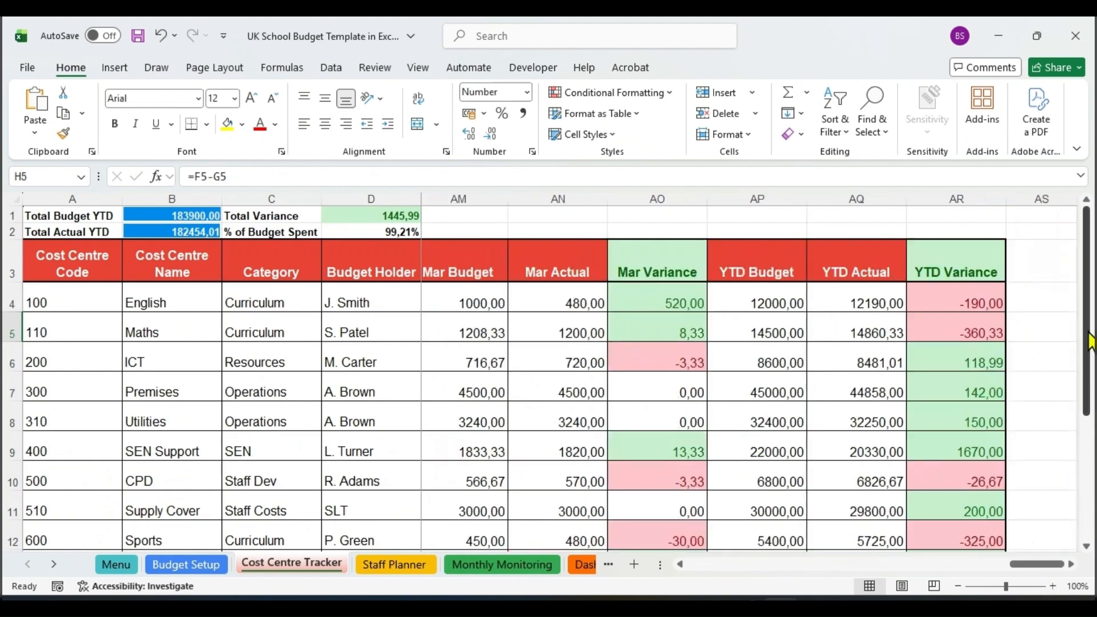
click(952, 205)
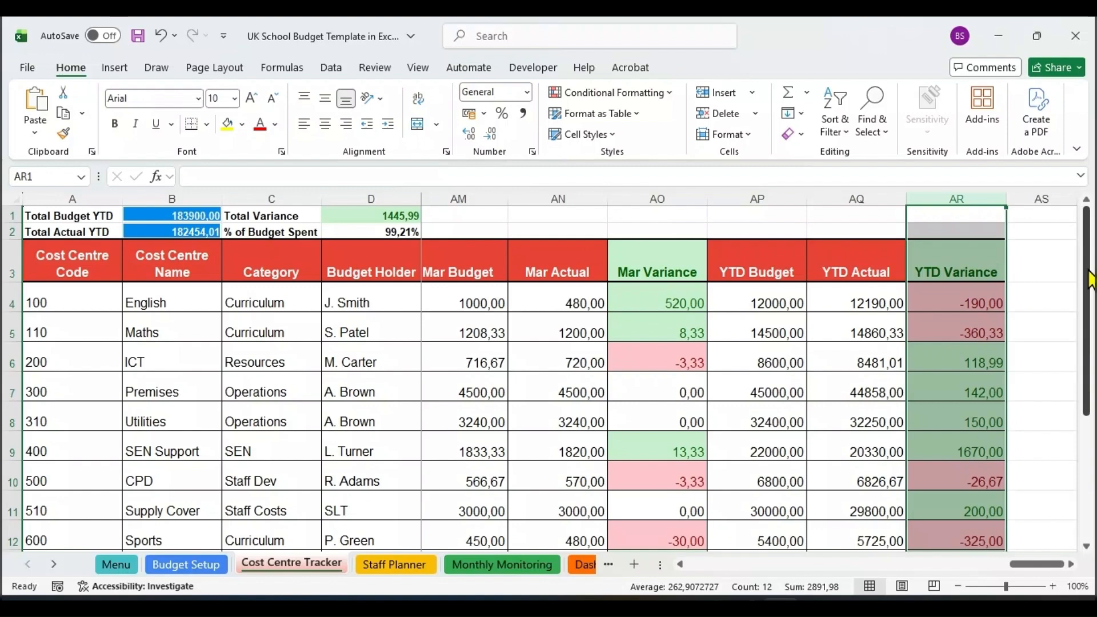
drag(1088, 280, 1088, 402)
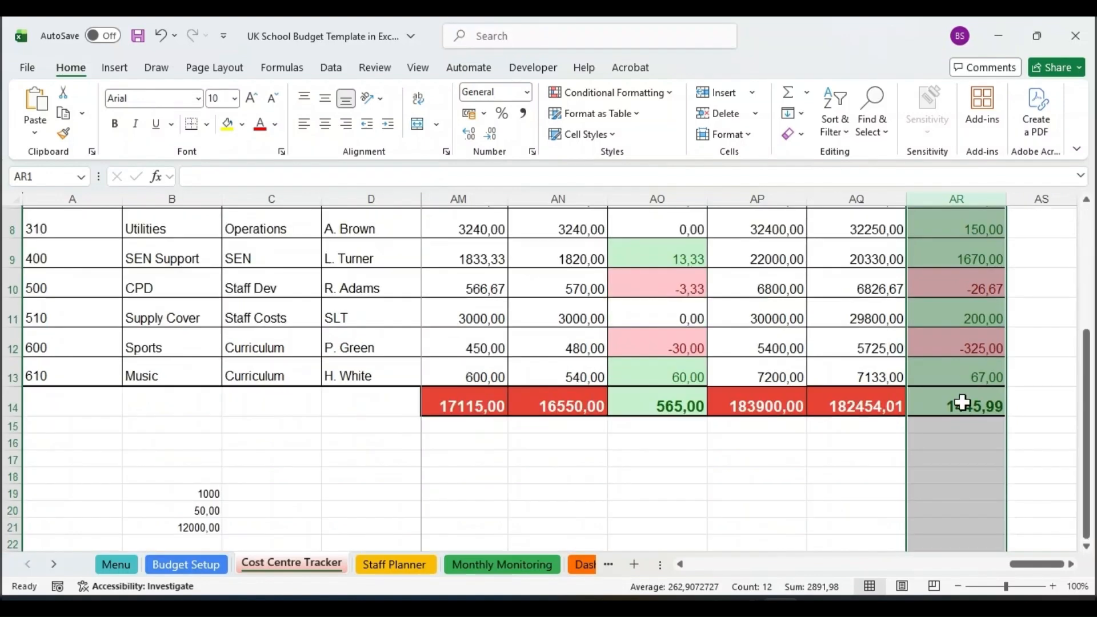
click(962, 402)
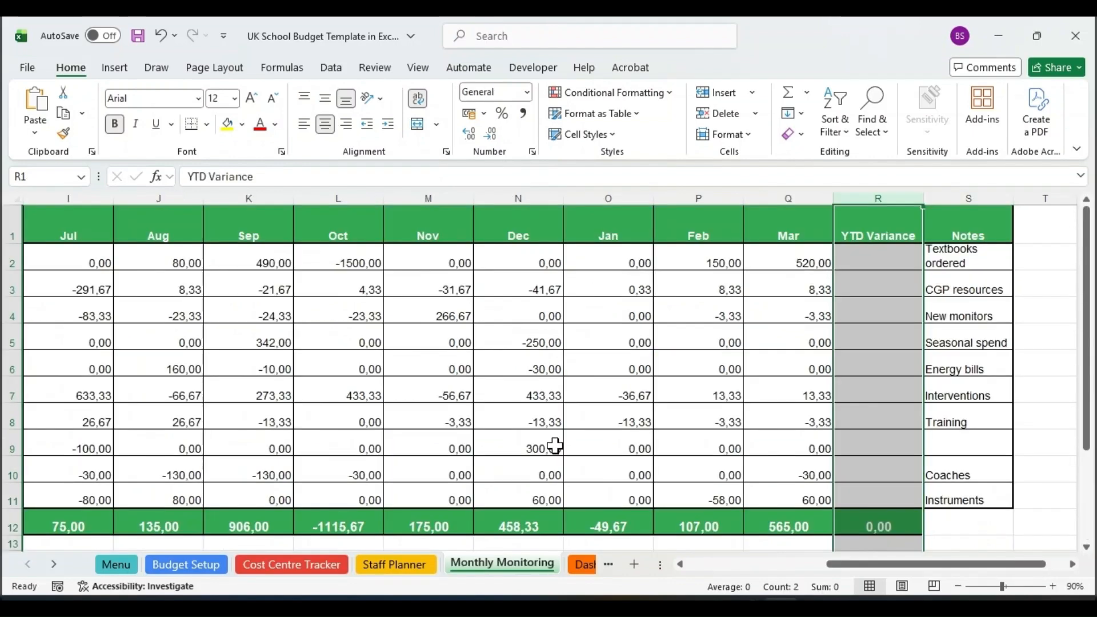
Enter =SUM(F2:Q2) in cell R2 of Monthly Monitoring to add up the April to March variances.
click(865, 265)
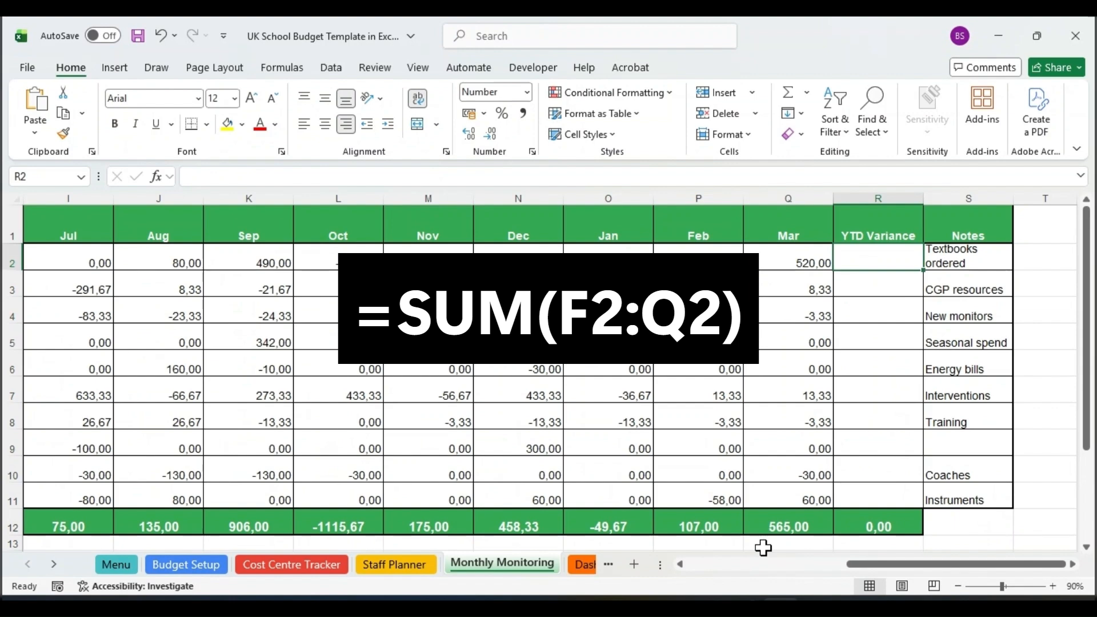
text(==)
key(BackSpace)
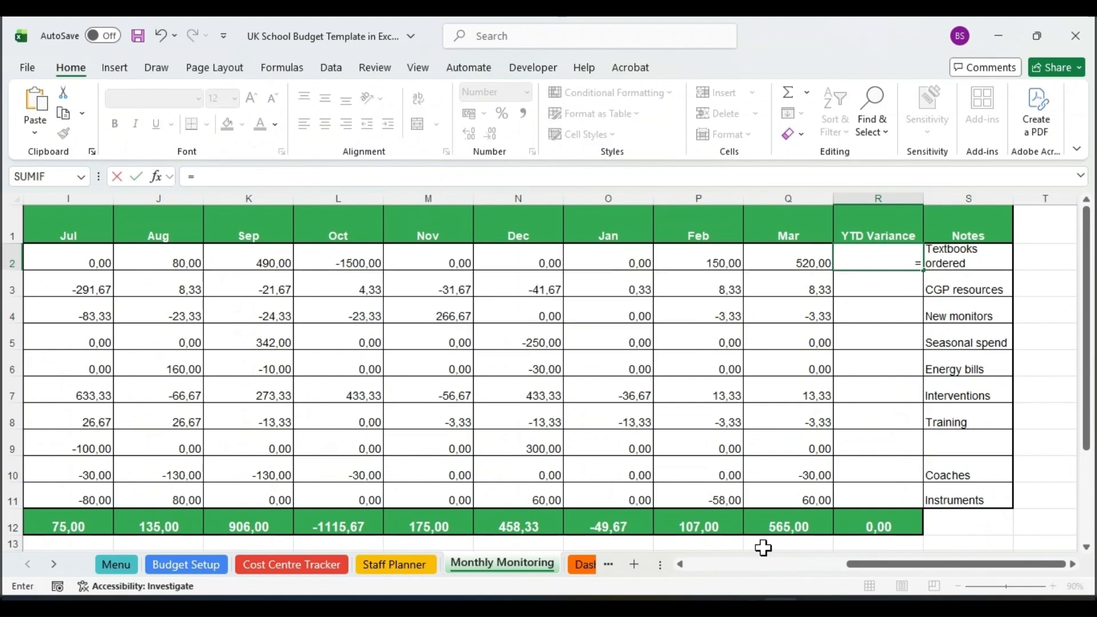
mouse_move(958, 566)
mouse_down()
mouse_move(889, 565)
mouse_move(962, 574)
mouse_up()
text(sum)
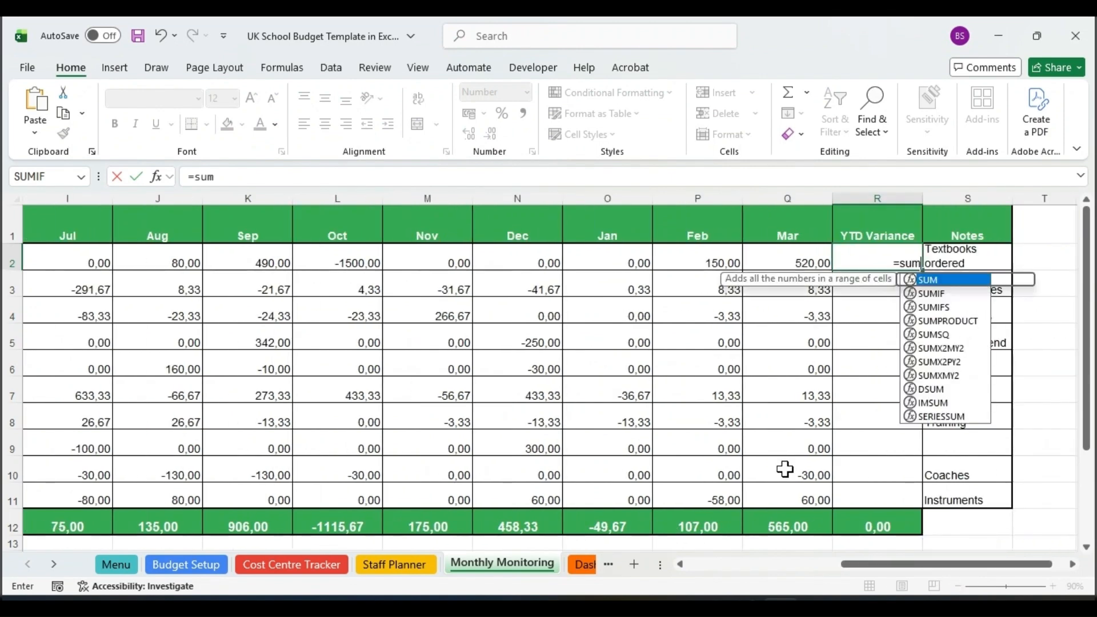
text((F)
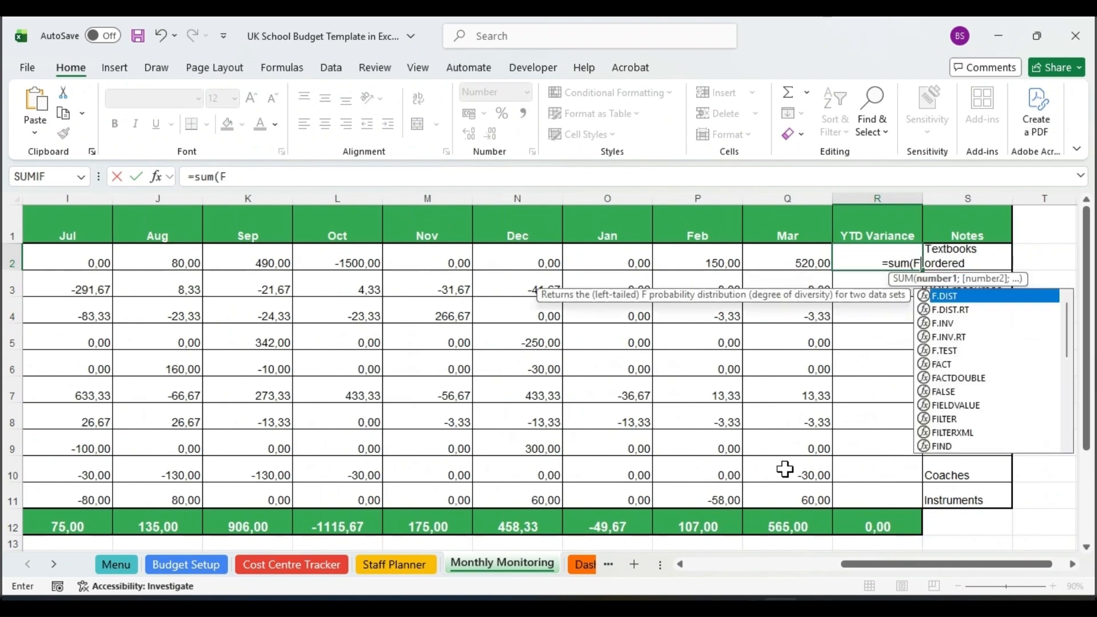
text(2:)
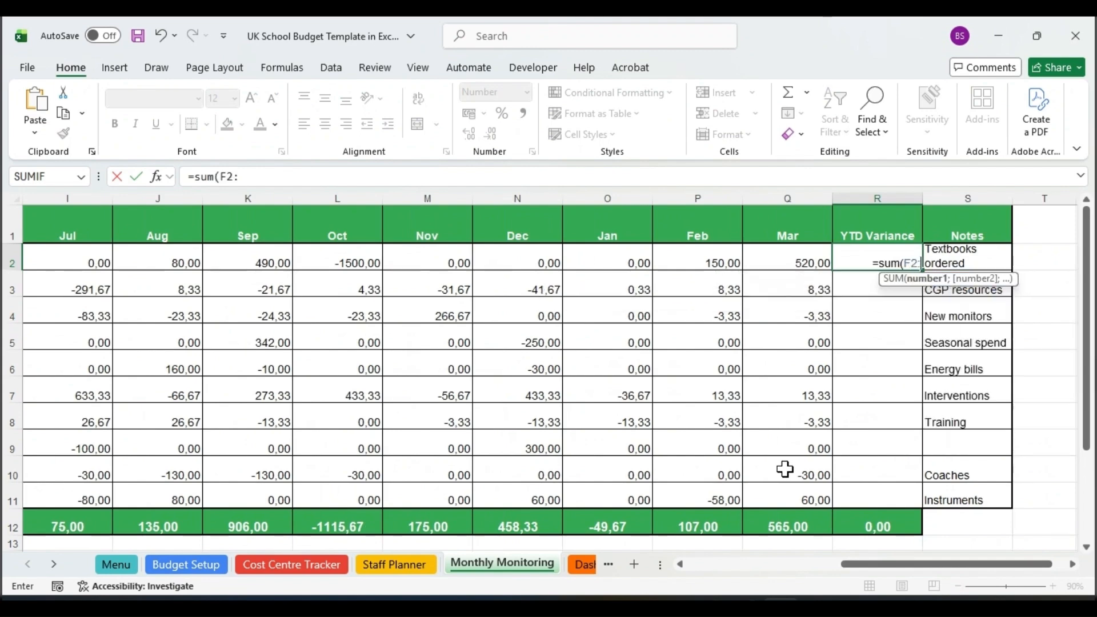
text(Q2)
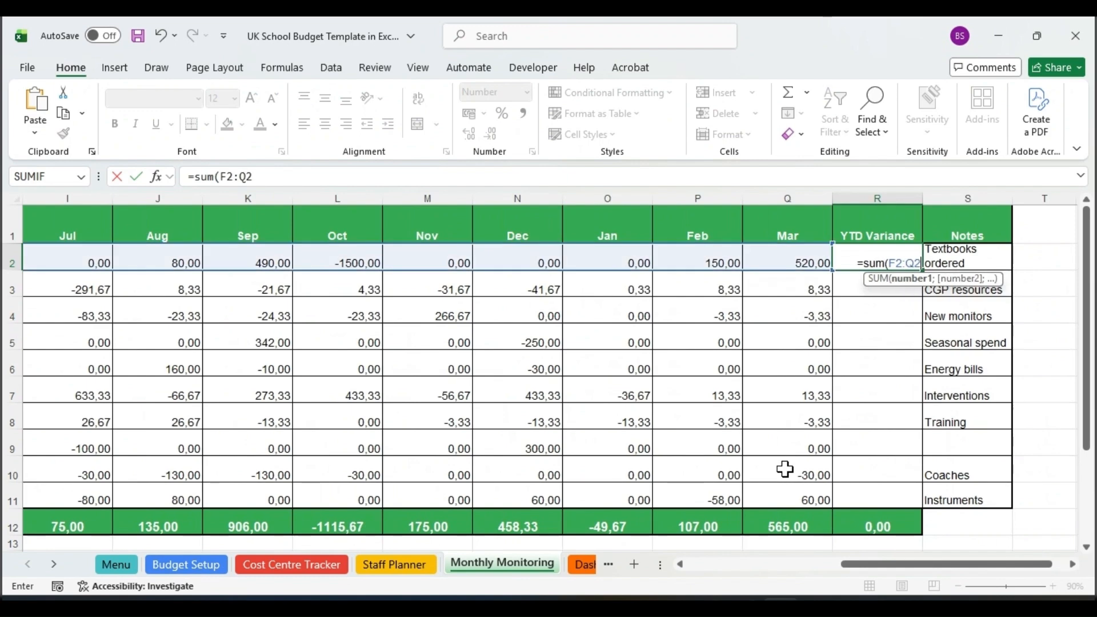
text())
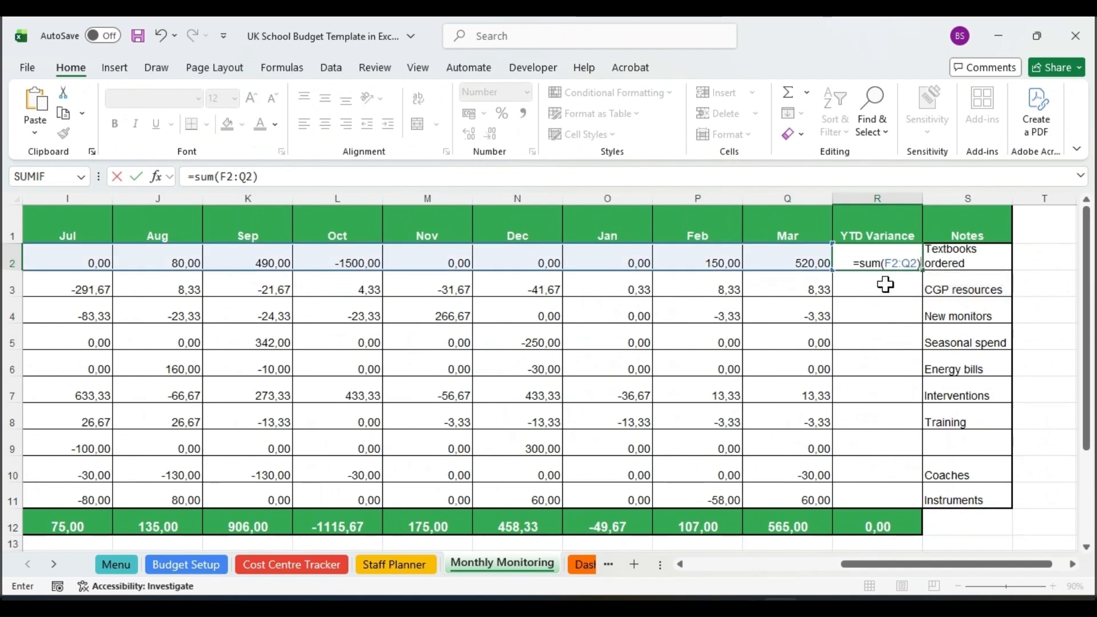
drag(1024, 564, 945, 568)
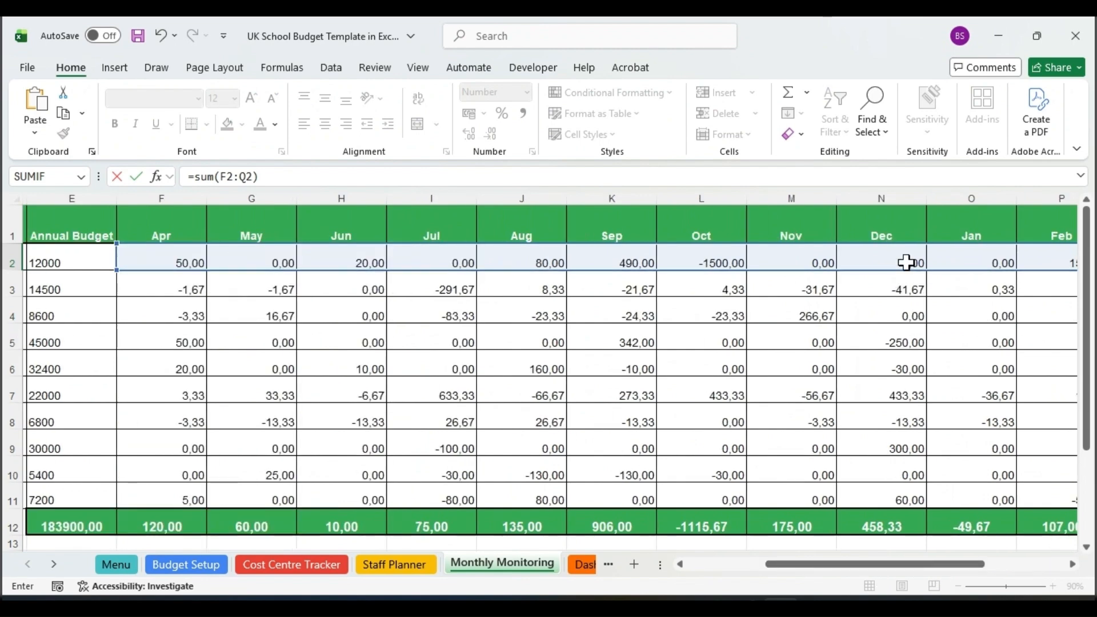
drag(941, 569, 1022, 569)
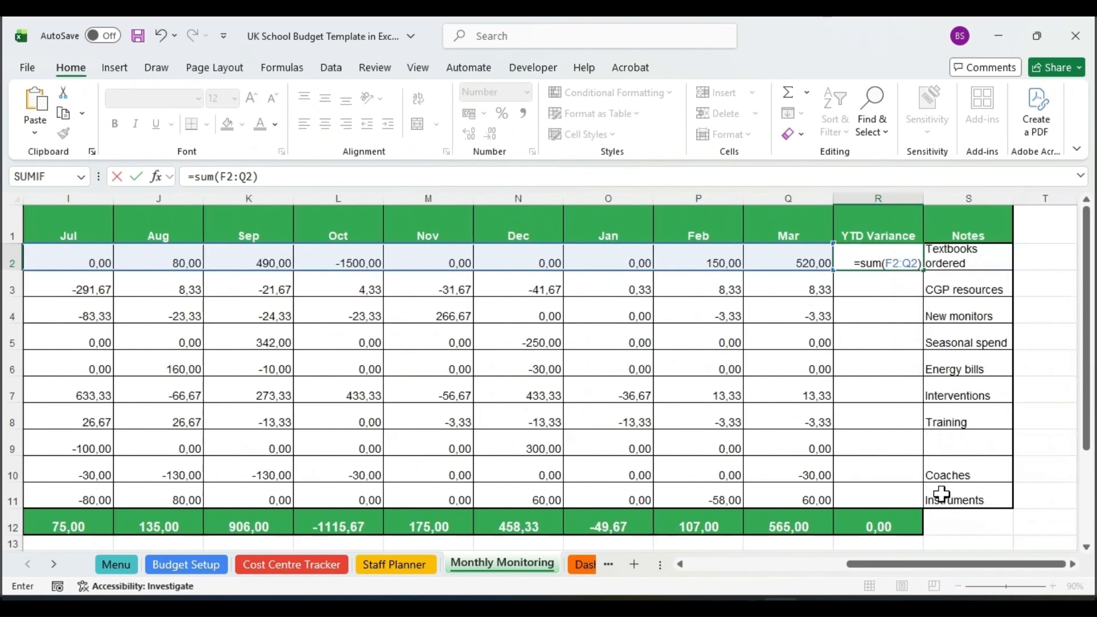
key(Return)
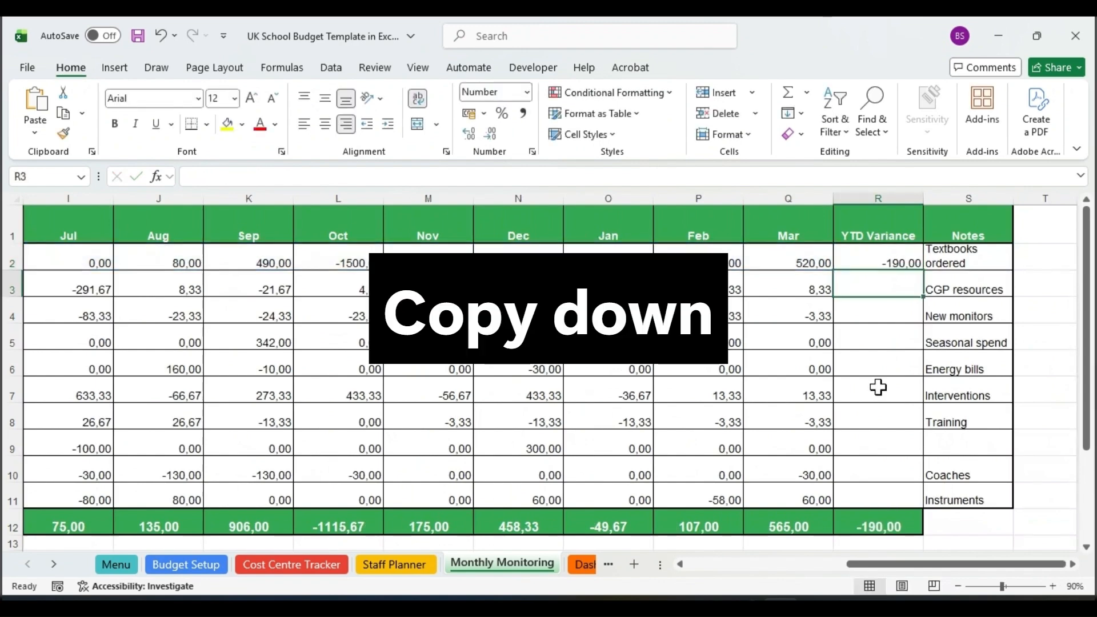
Copy the YTD Variance formula from R2 down through R11.
click(894, 262)
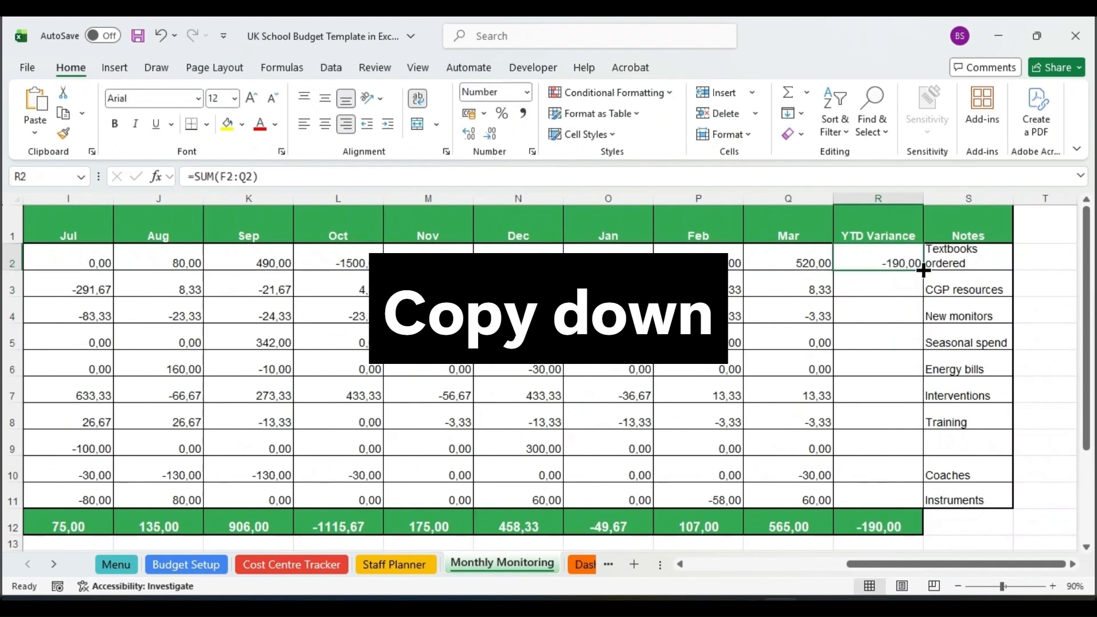
drag(924, 270, 924, 509)
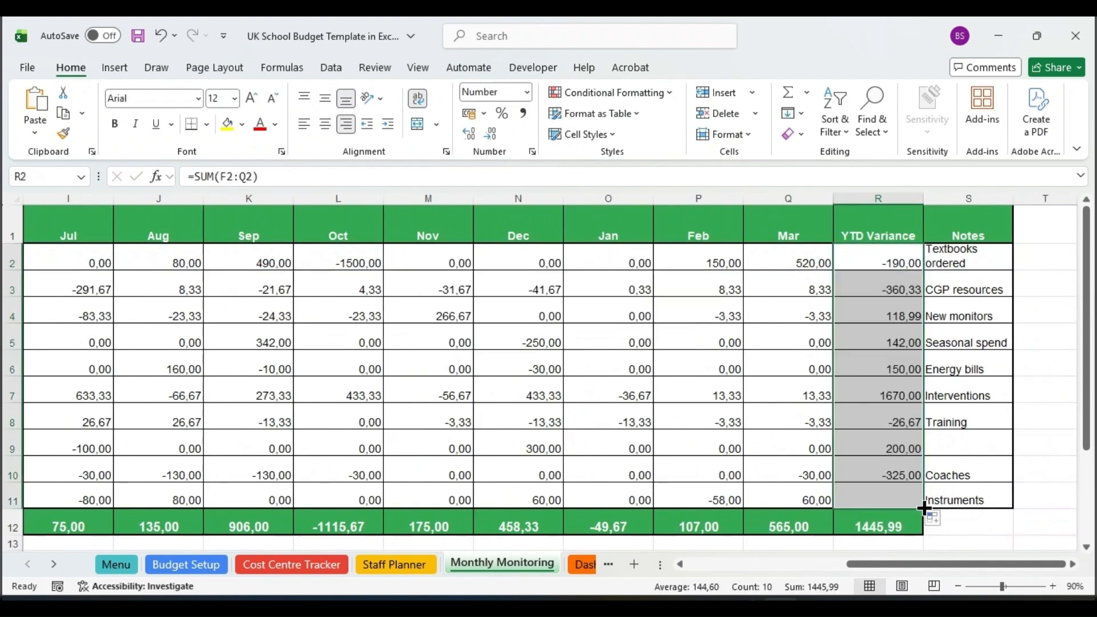
Compare the YTD Variance total in R12 of Monthly Monitoring with the total in AR14 of Cost Centre Tracker.
click(874, 527)
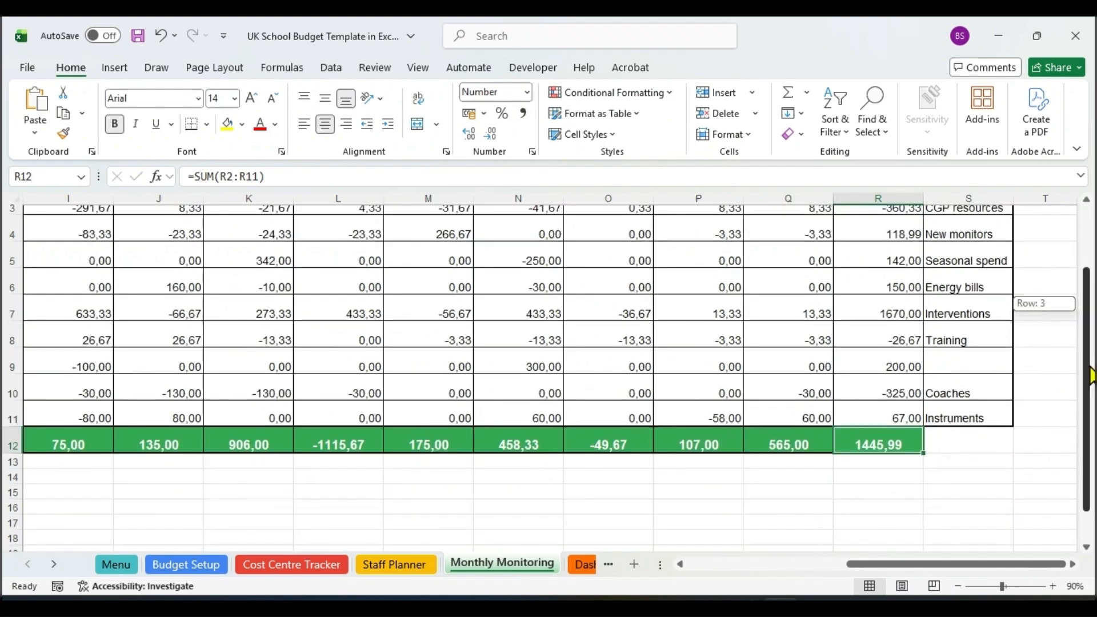
drag(1091, 376, 1038, 378)
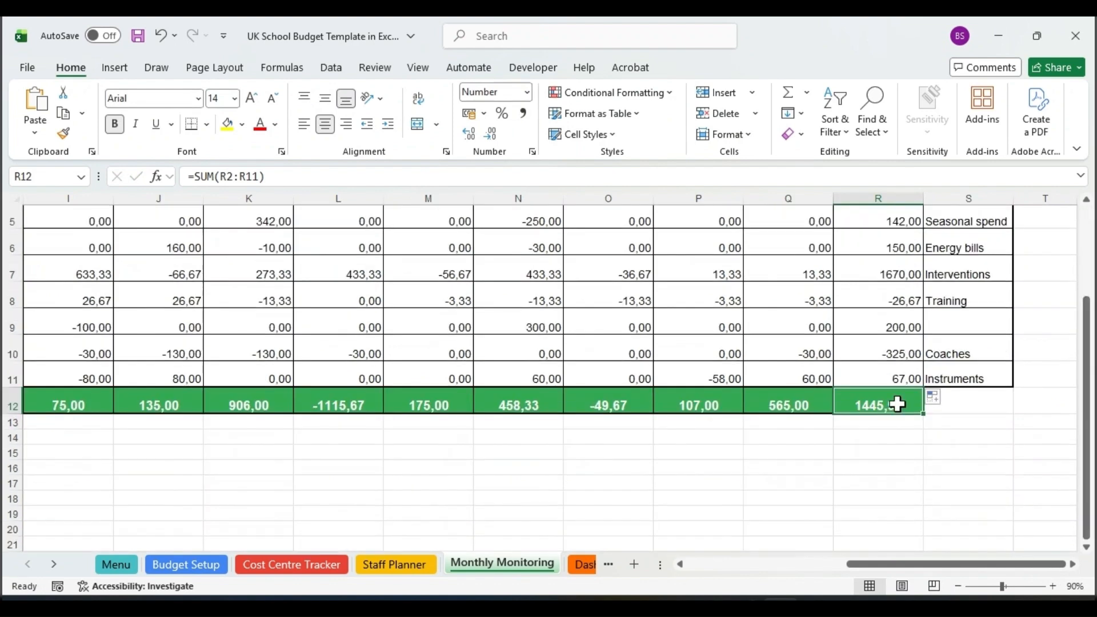
click(336, 566)
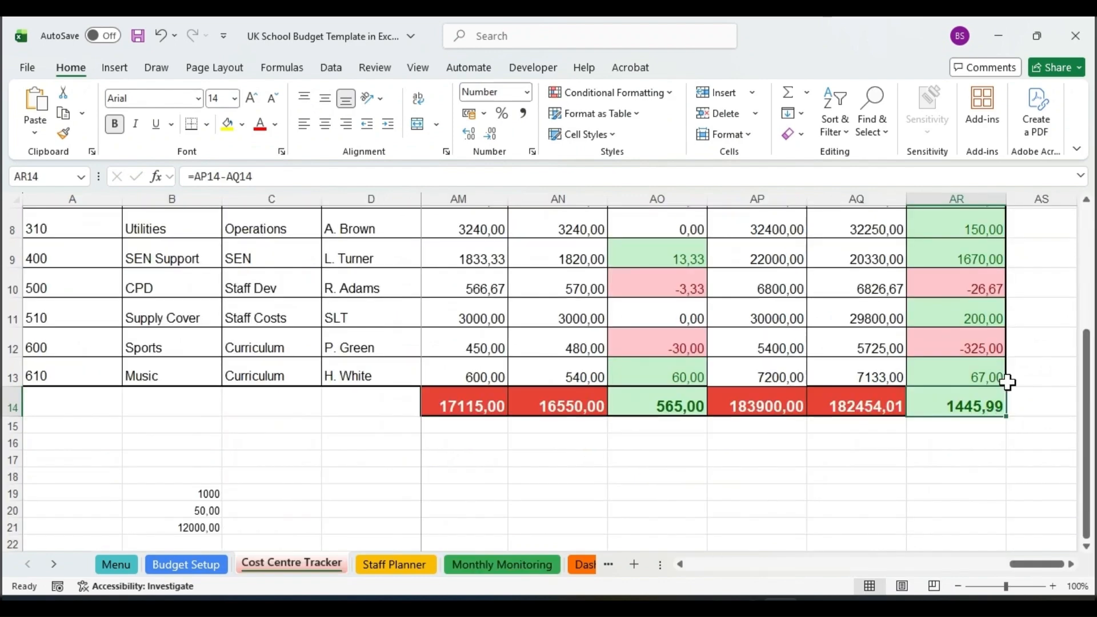
Highlight YTD Variance cells R2:R12 on Monthly Monitoring greater than 1 with Green Fill with Dark Green Text.
click(516, 564)
scroll(1091, 309, up, 2)
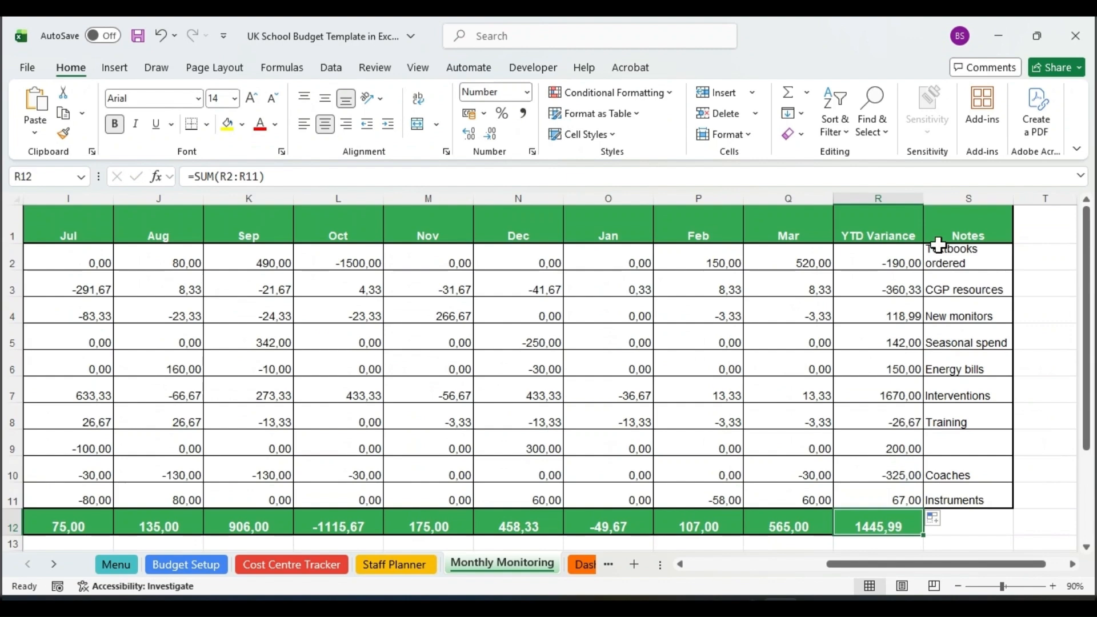
click(894, 263)
drag(894, 262, 886, 527)
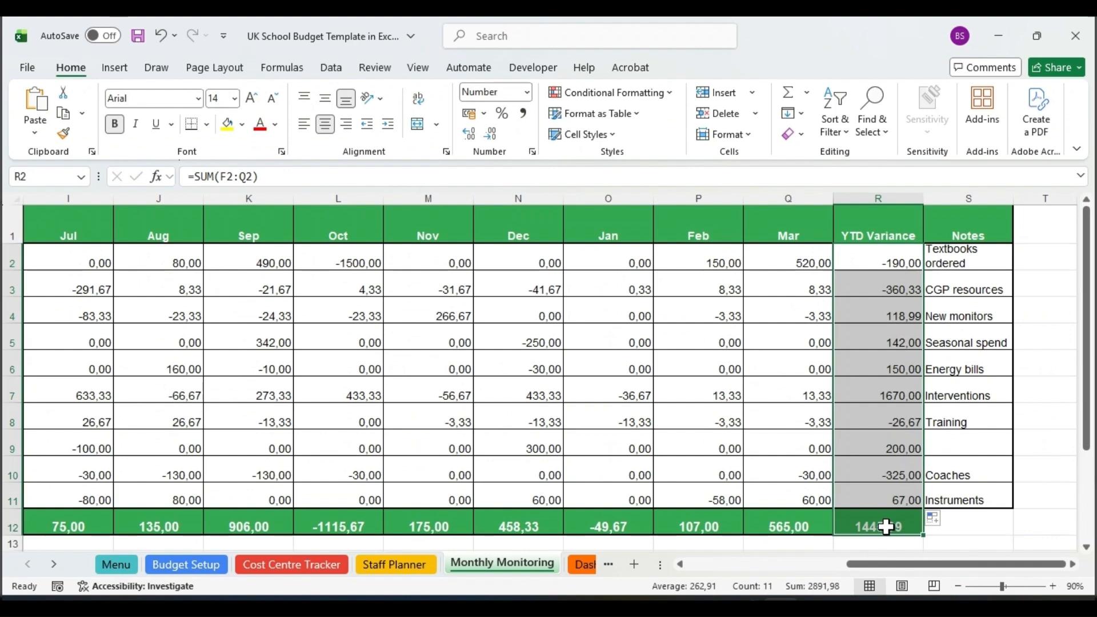
click(670, 95)
mouse_move(667, 127)
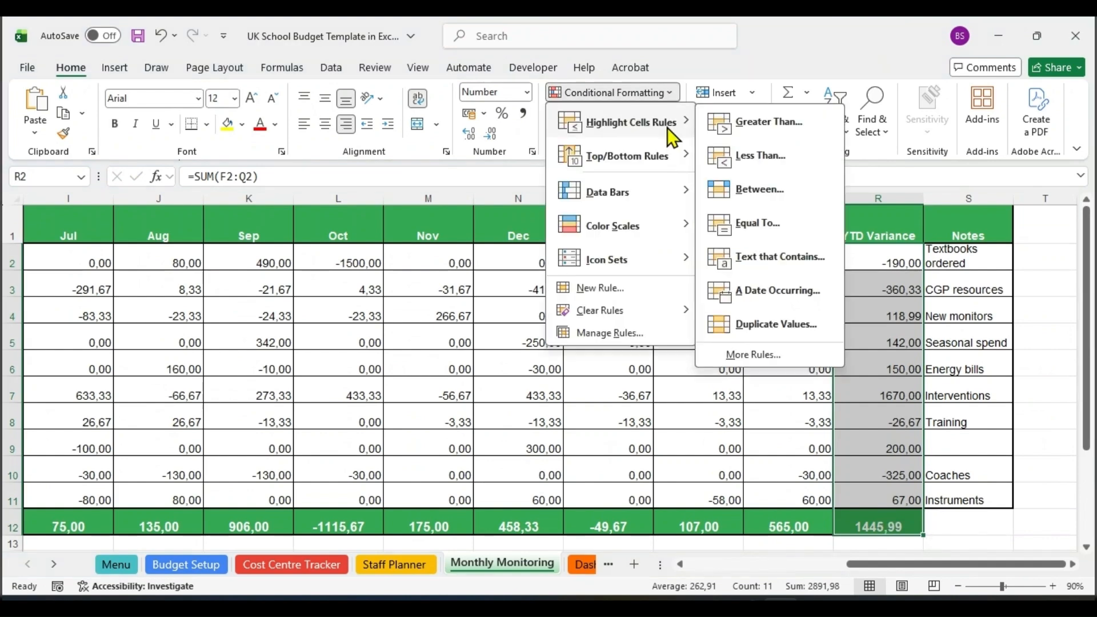
click(782, 129)
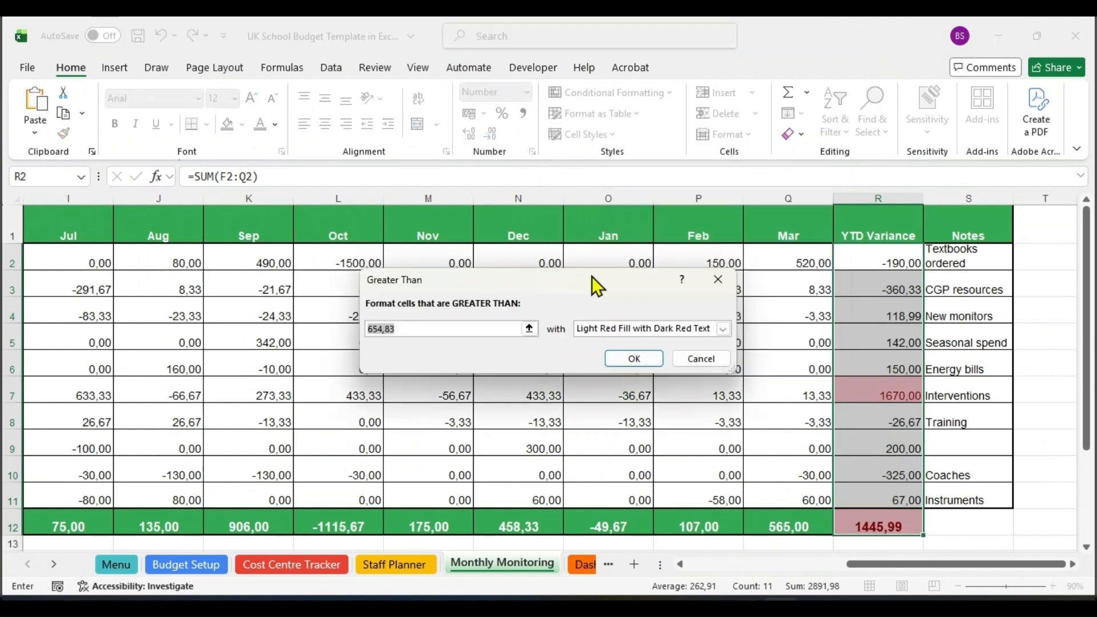
text(1)
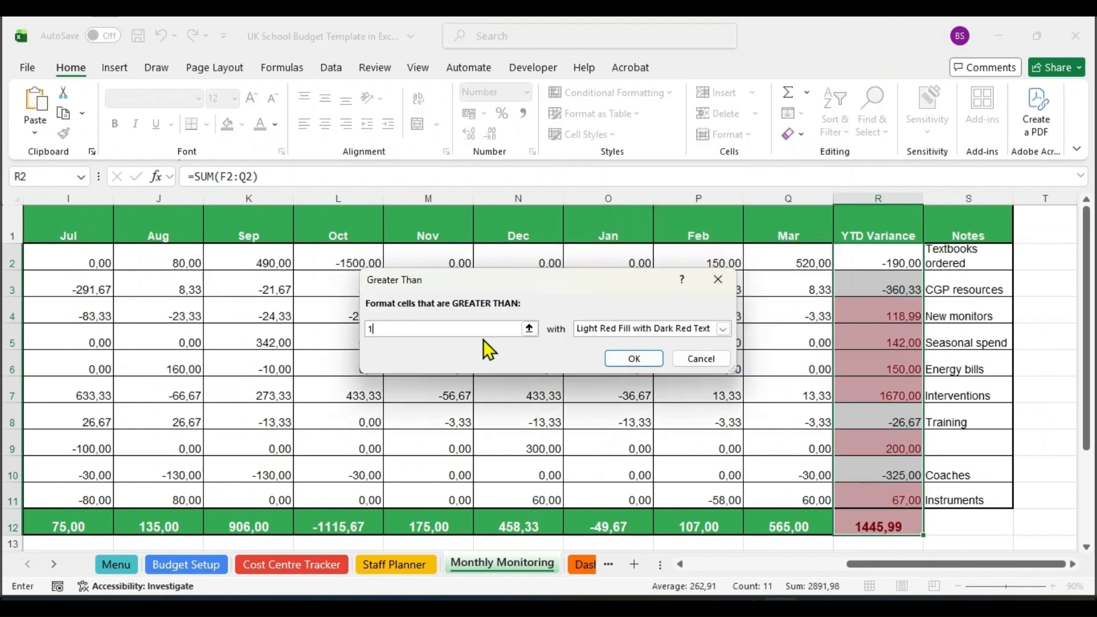
click(722, 329)
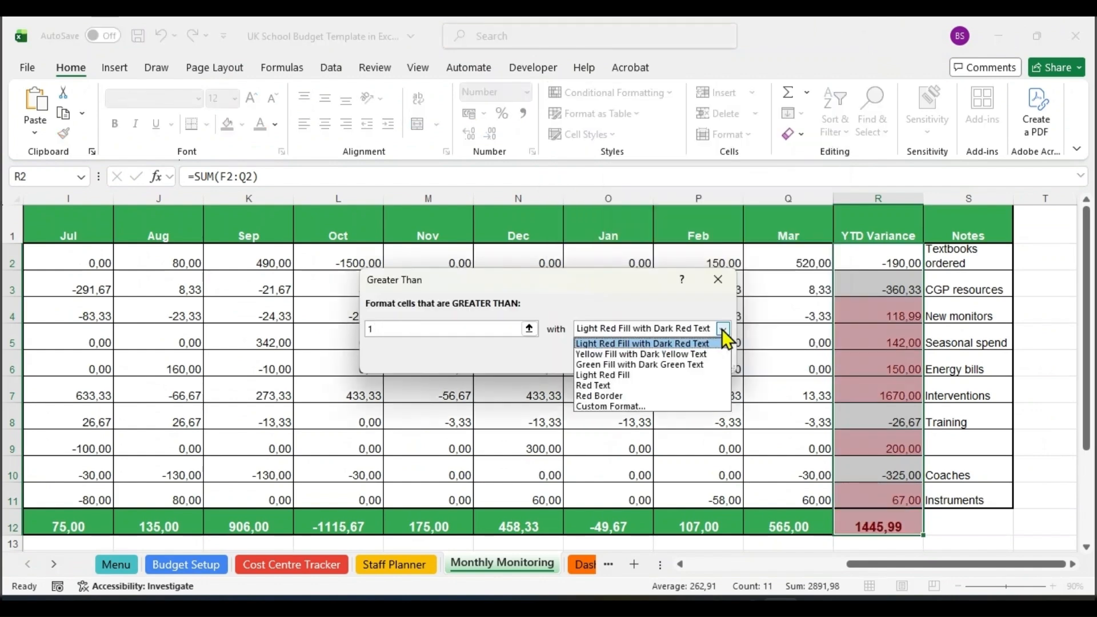
click(662, 364)
click(634, 358)
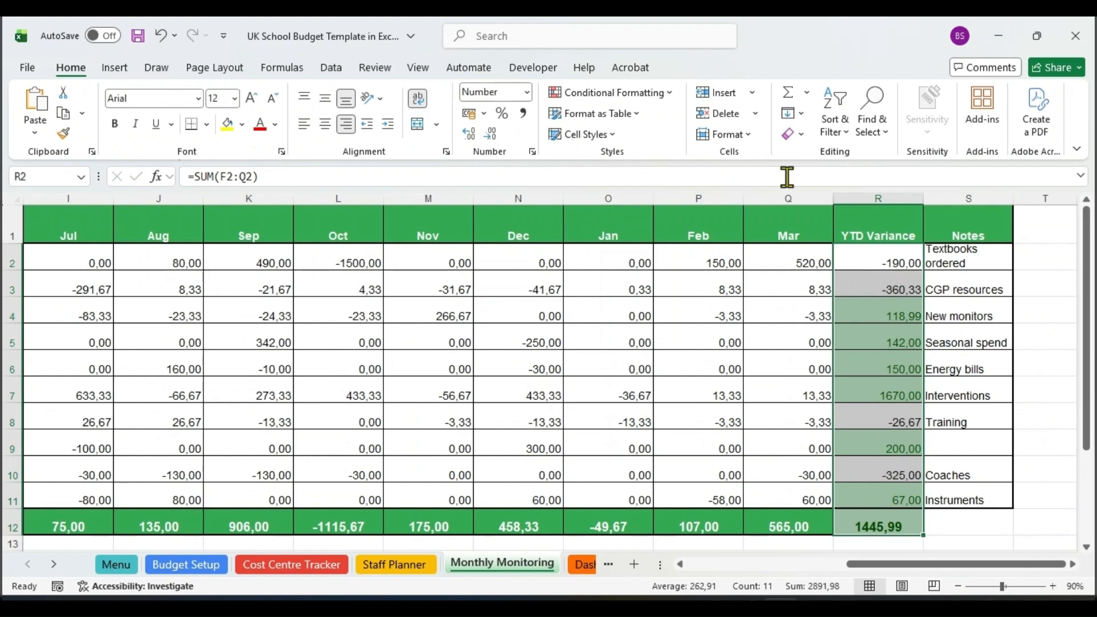
Add a rule to R2:R12 formatting values less than 1 with Light Red Fill with Dark Red Text.
click(660, 94)
mouse_move(677, 121)
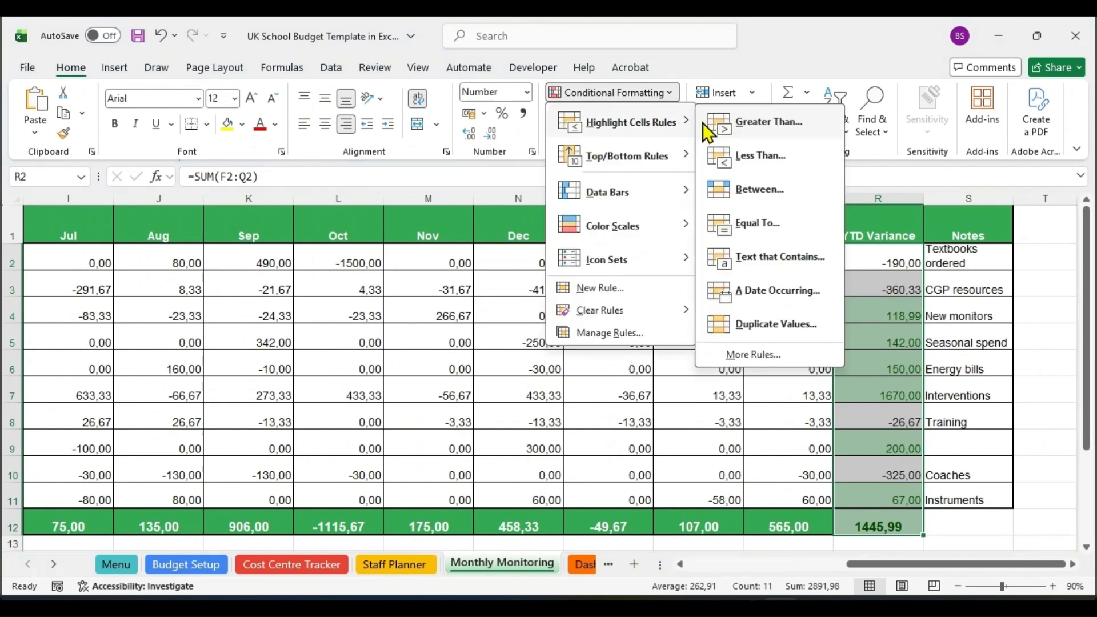
click(748, 156)
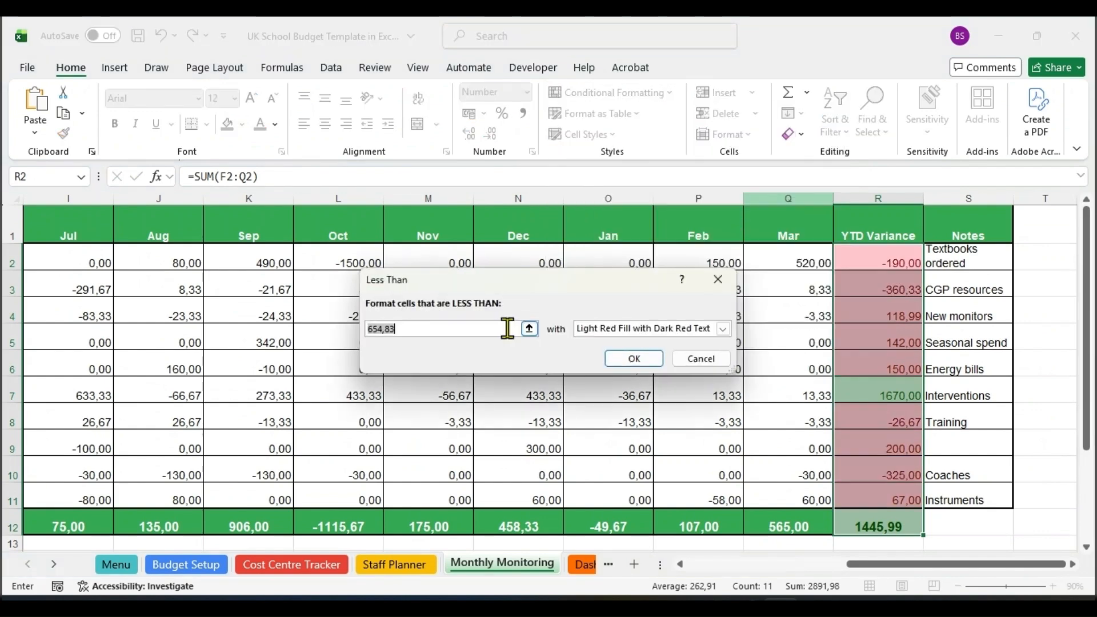
text(1)
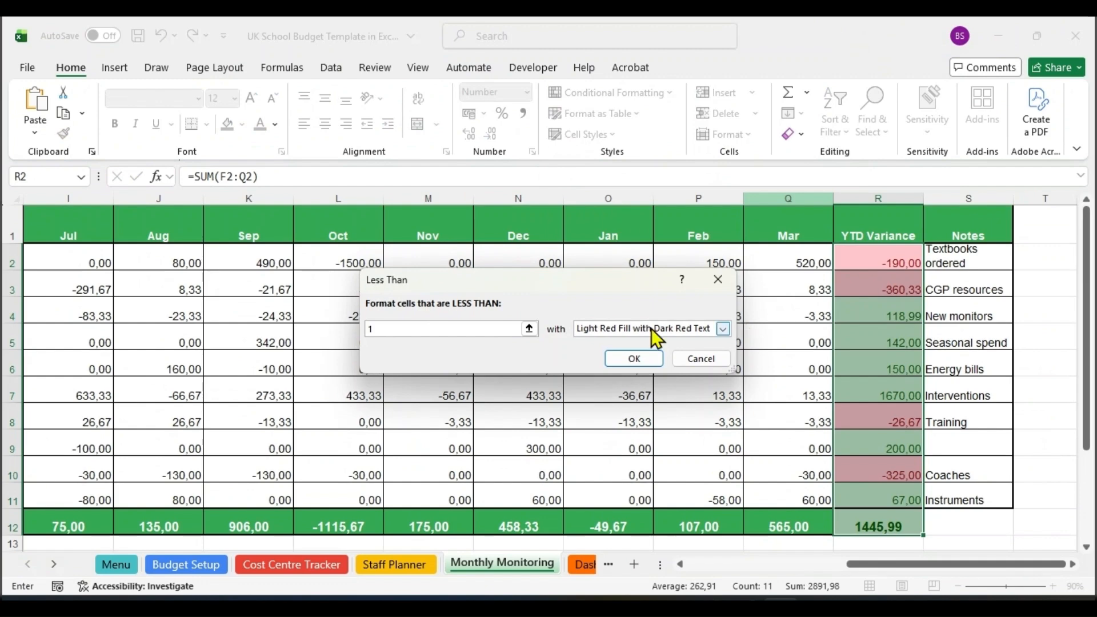
click(633, 359)
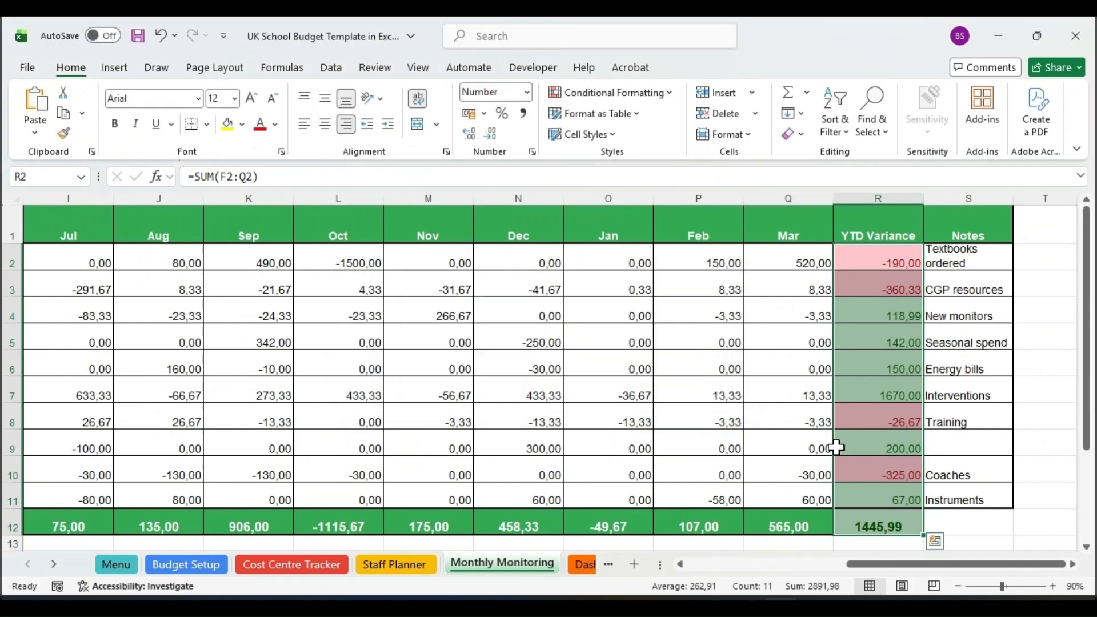
click(836, 447)
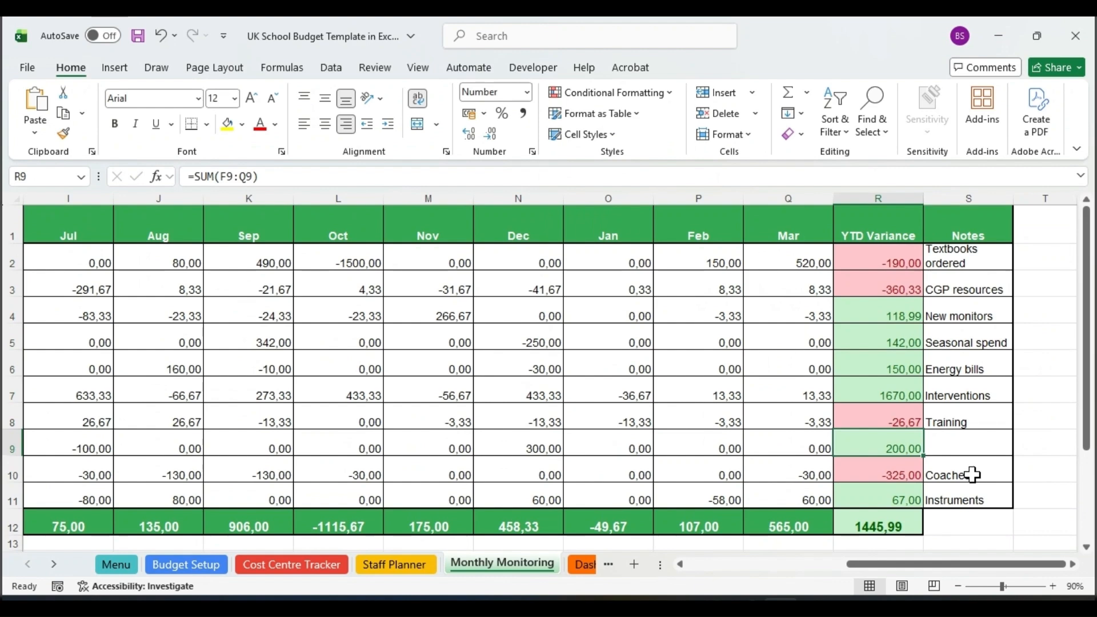
Compare the YTD Variance column R of Monthly Monitoring with column AR of Cost Centre Tracker.
click(874, 192)
click(338, 560)
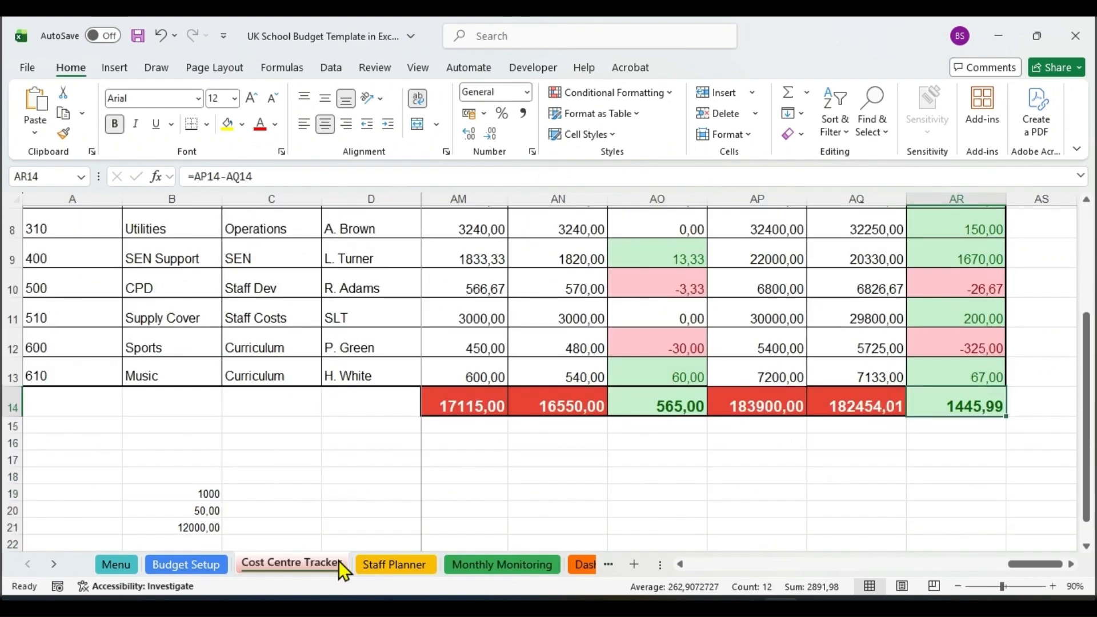
scroll(1093, 420, up, 3)
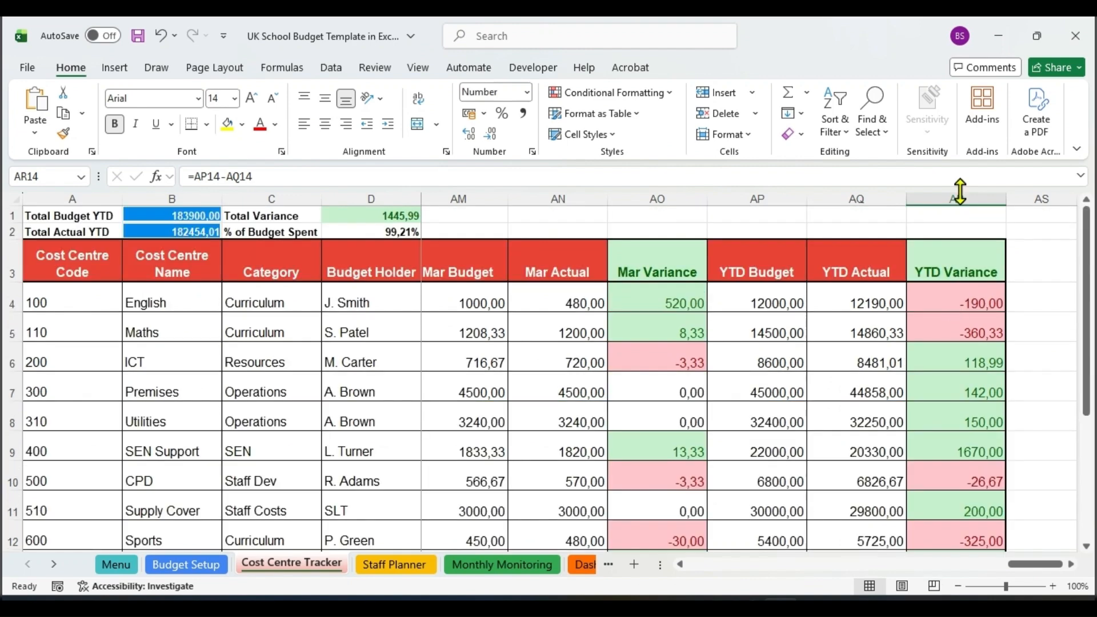
click(980, 200)
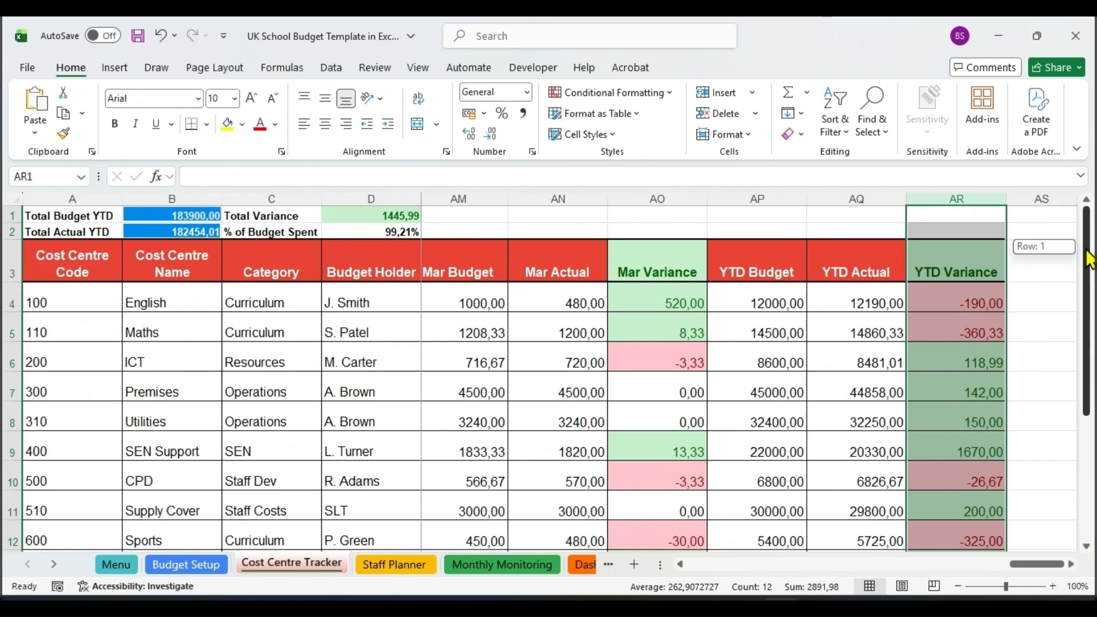
drag(1088, 260, 1091, 320)
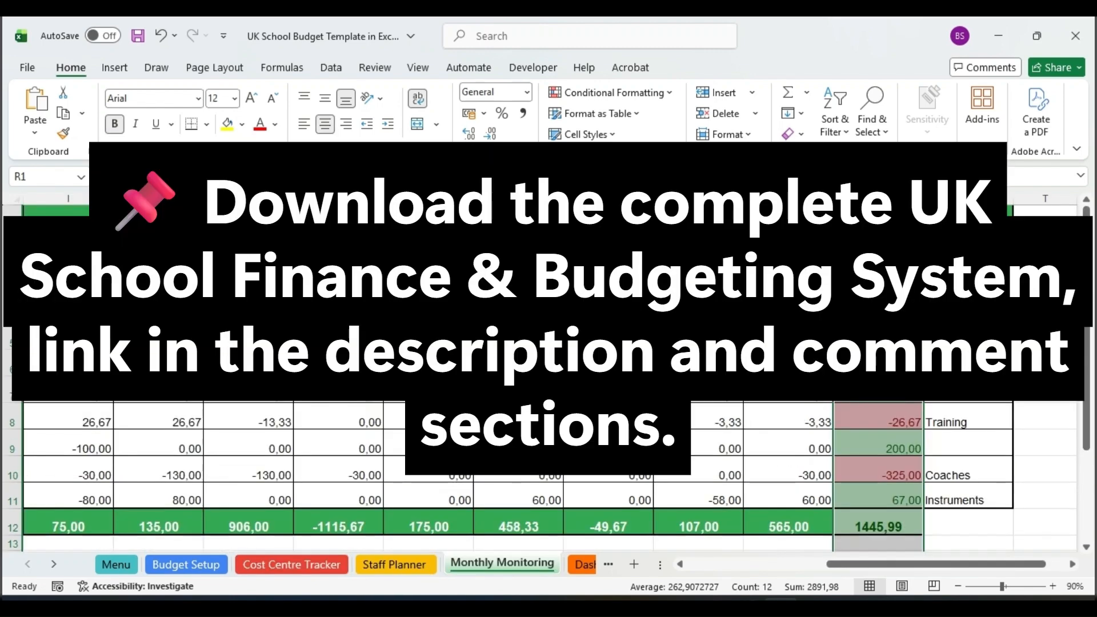
click(1045, 369)
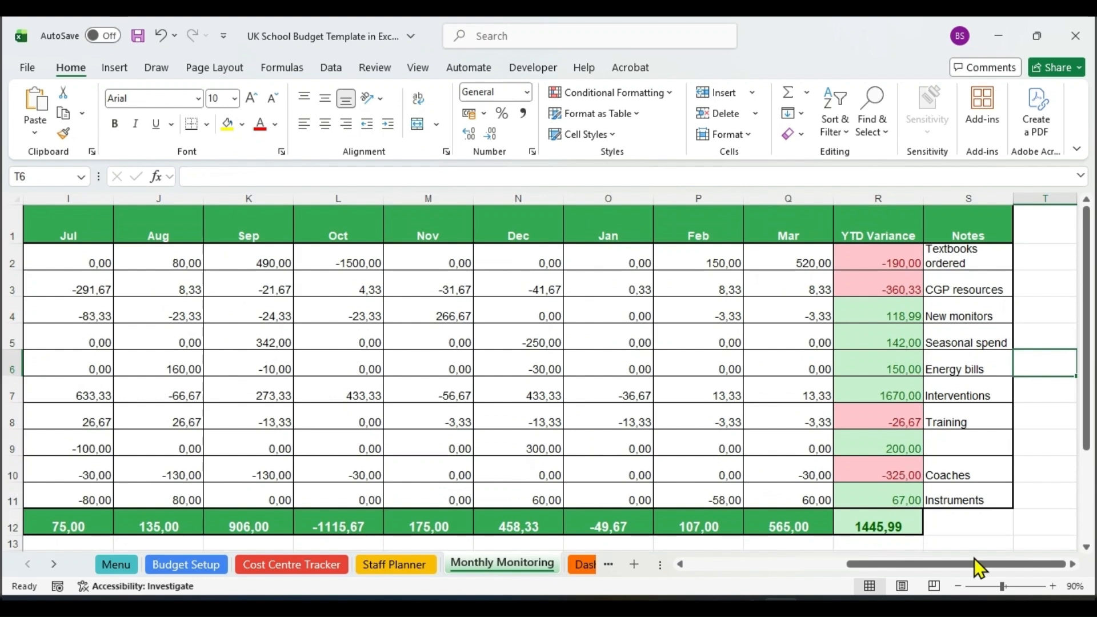
Look over the first columns of Monthly Monitoring, the Menu sheet and the Budget Setup table.
drag(974, 561, 783, 570)
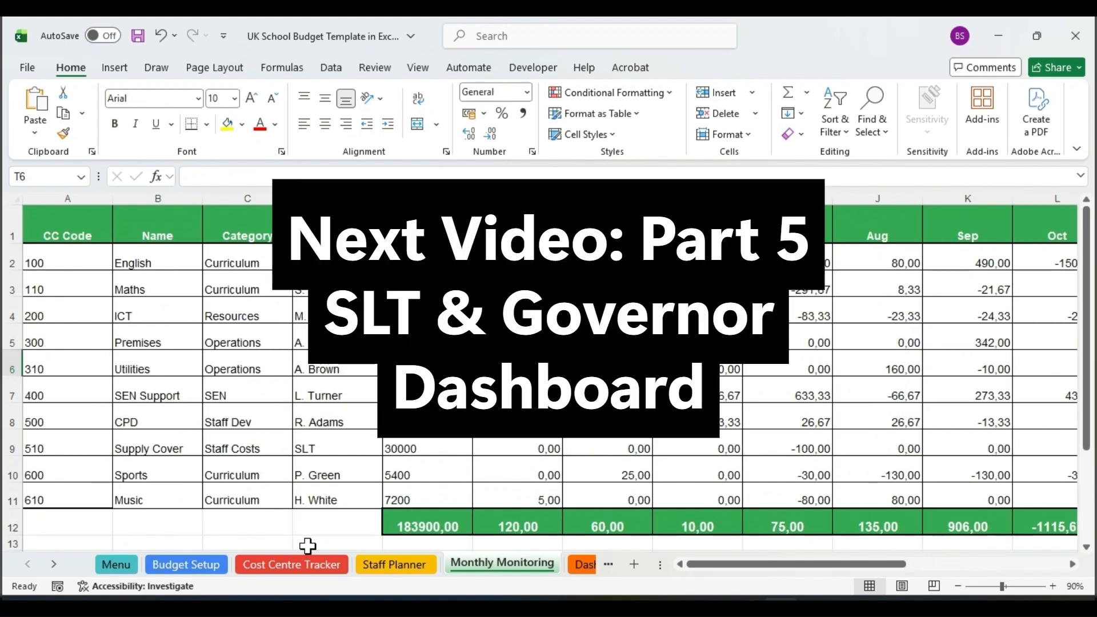
click(116, 564)
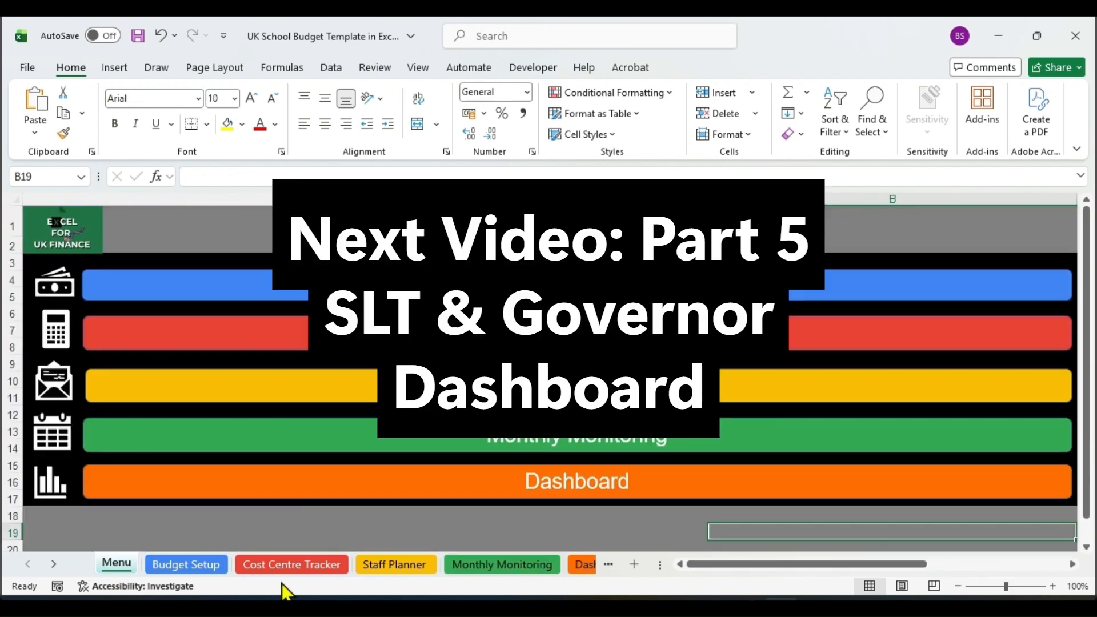
click(185, 565)
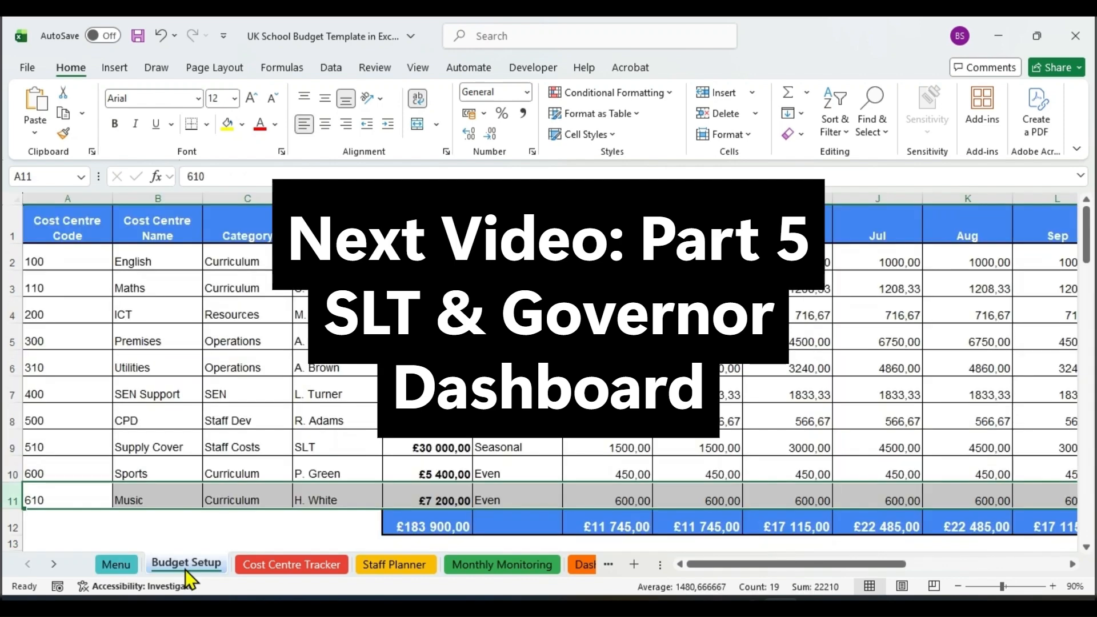
click(66, 486)
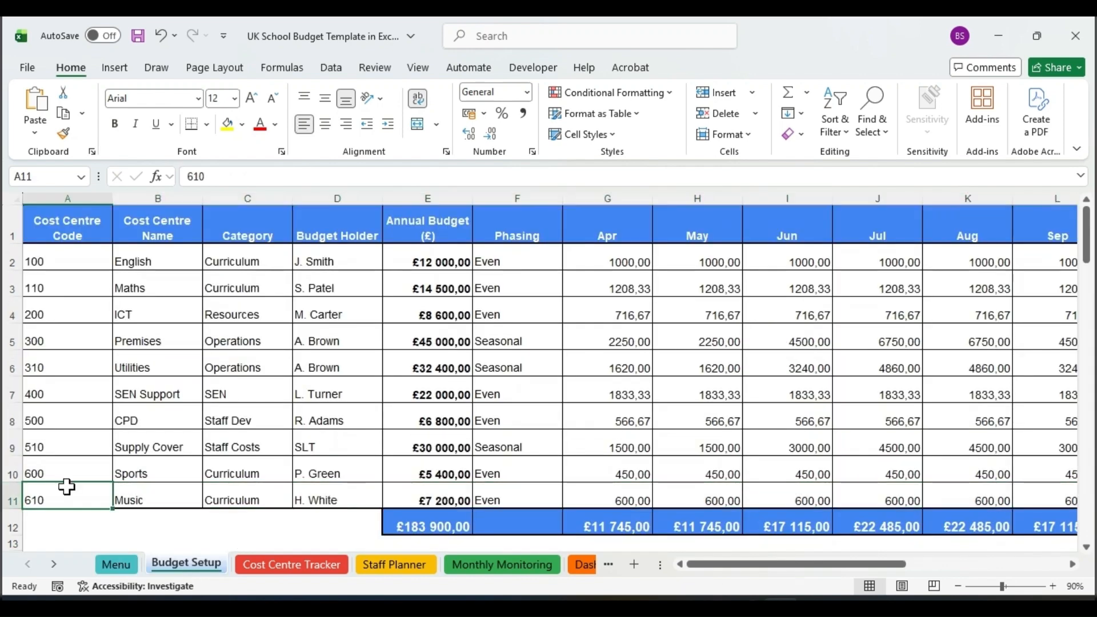
Review the Cost Centre Tracker and Staff Planner sheets from their first columns and return to Monthly Monitoring.
click(291, 564)
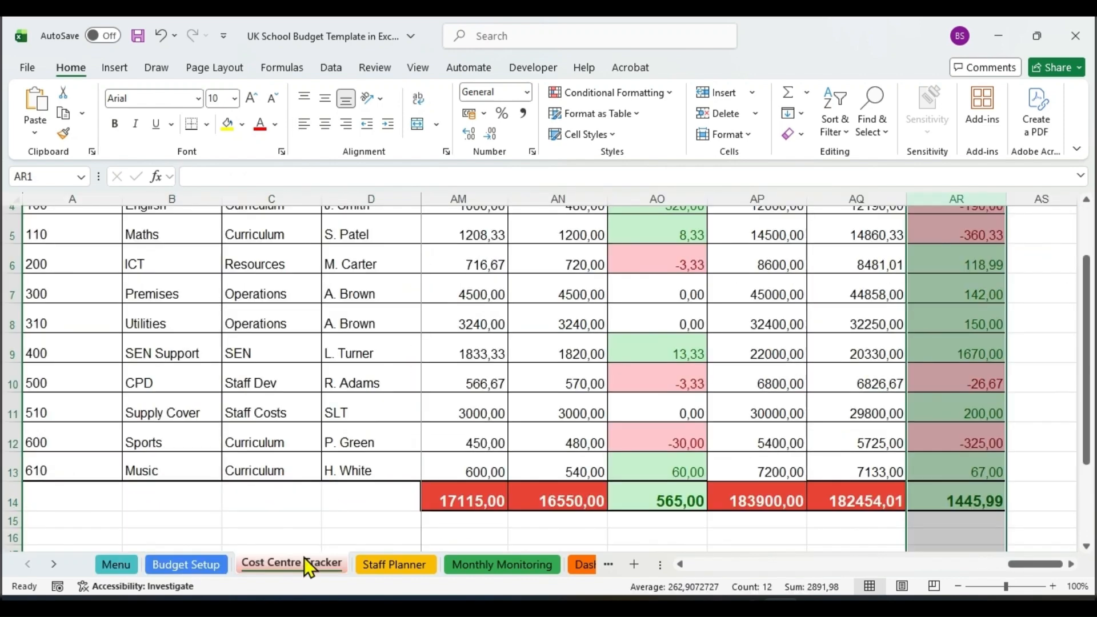
scroll(1092, 300, up, 1)
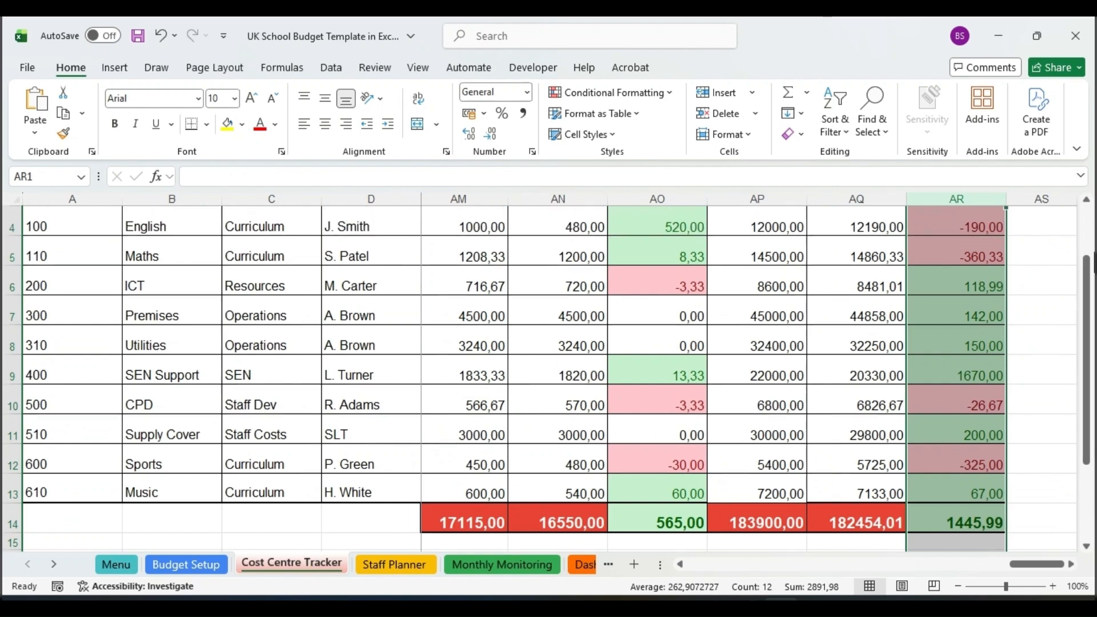
drag(1028, 564, 714, 563)
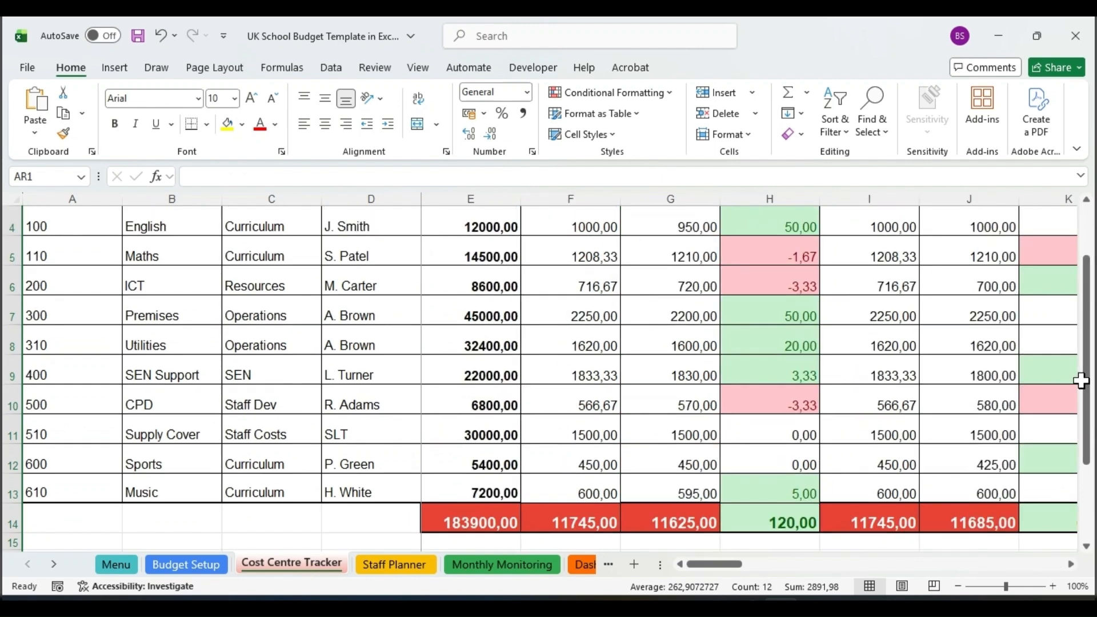
drag(1080, 381, 1087, 243)
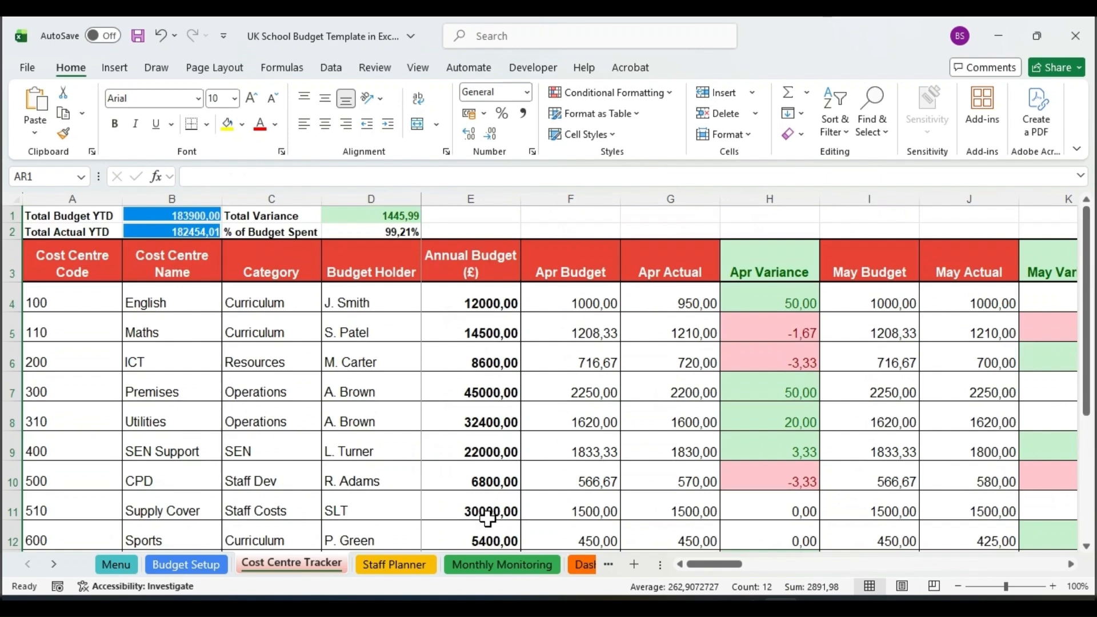
click(404, 565)
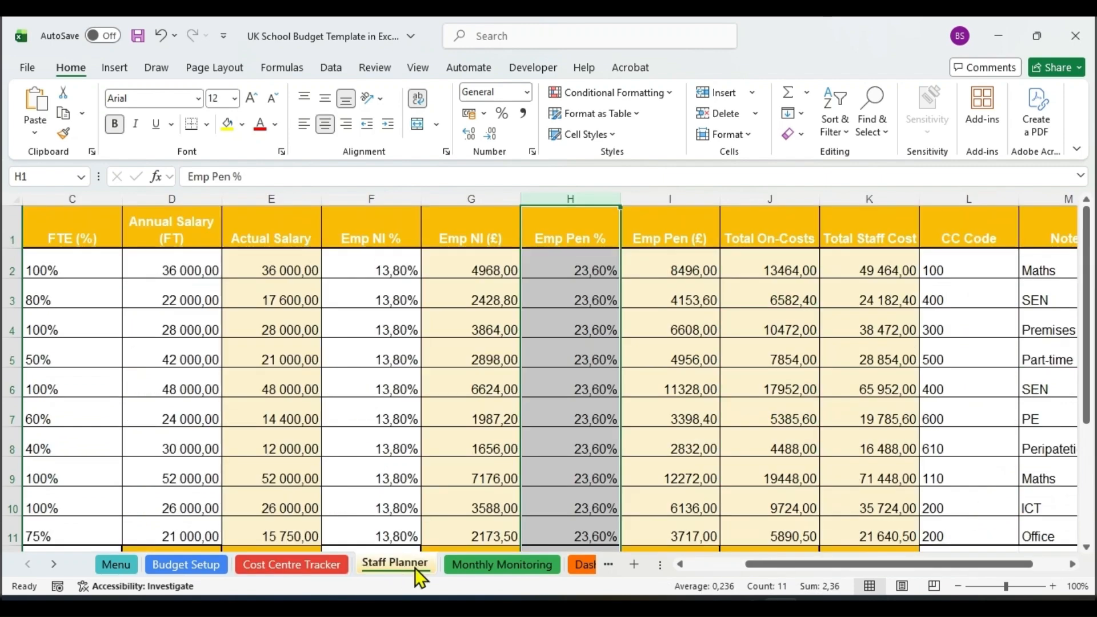
drag(773, 564, 715, 562)
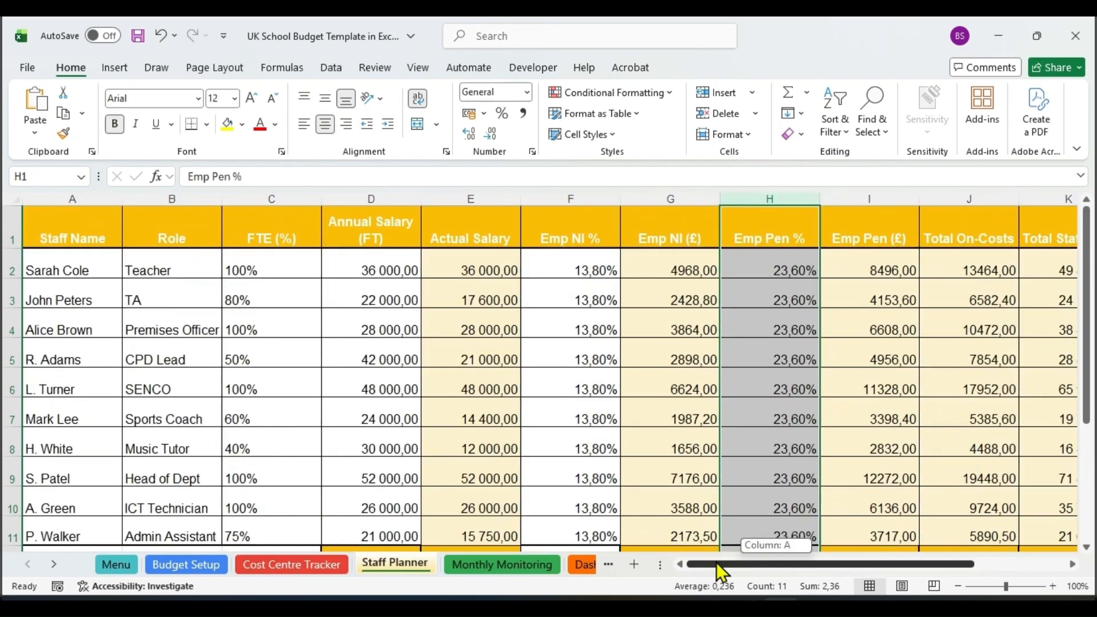
click(465, 567)
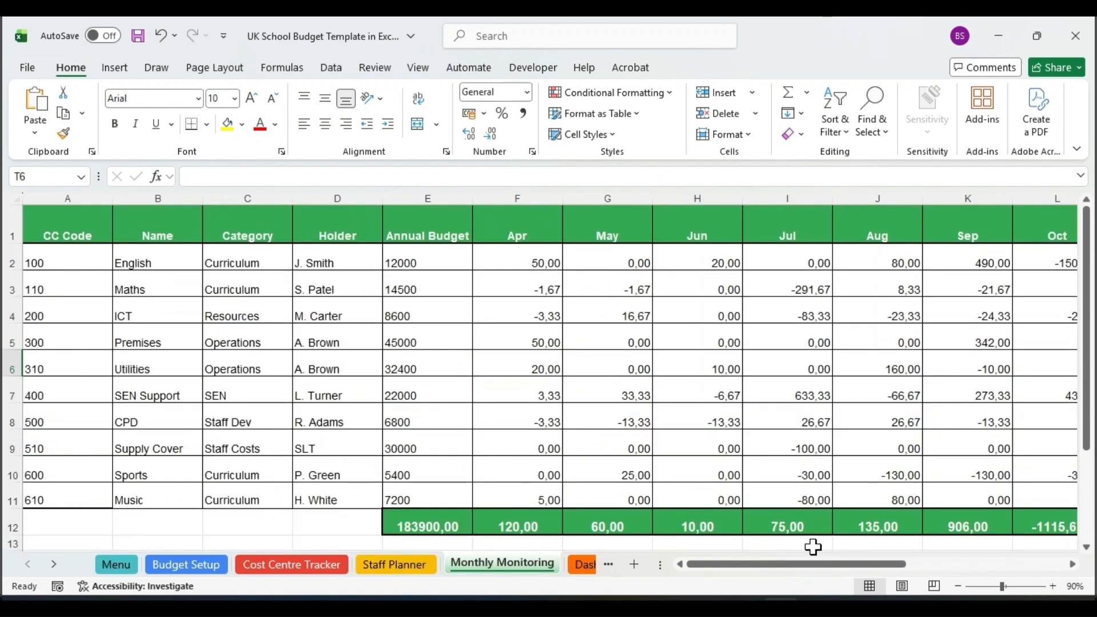